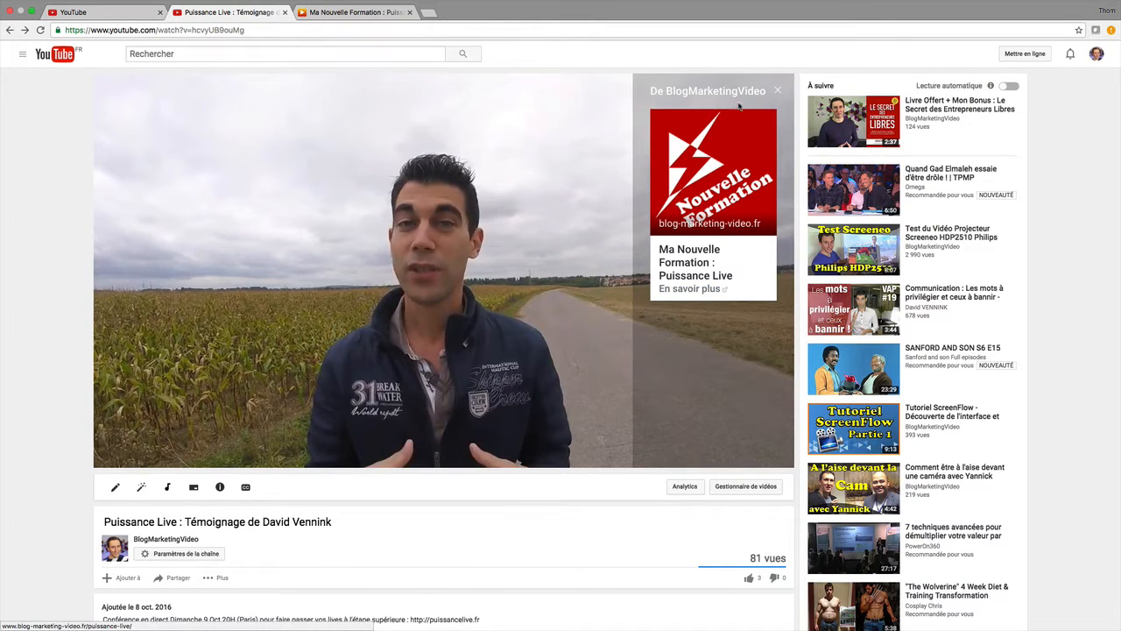
# Step: Close the card panel, replay the video from 1:53 until its card teaser appears, and reopen the card
pyautogui.click(777, 91)
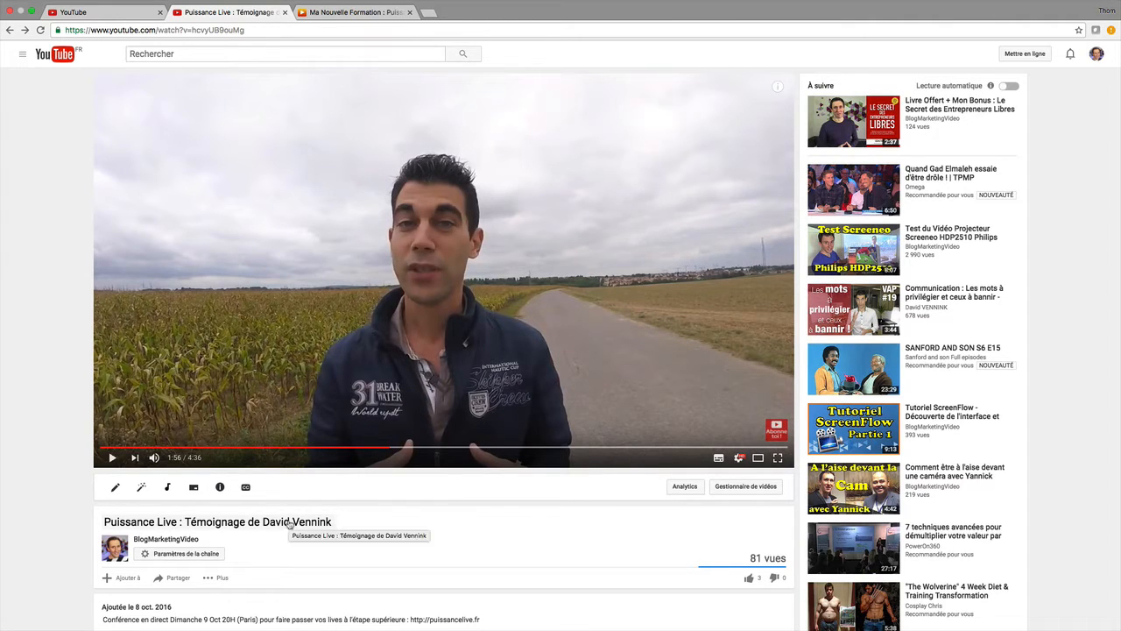
pyautogui.click(384, 449)
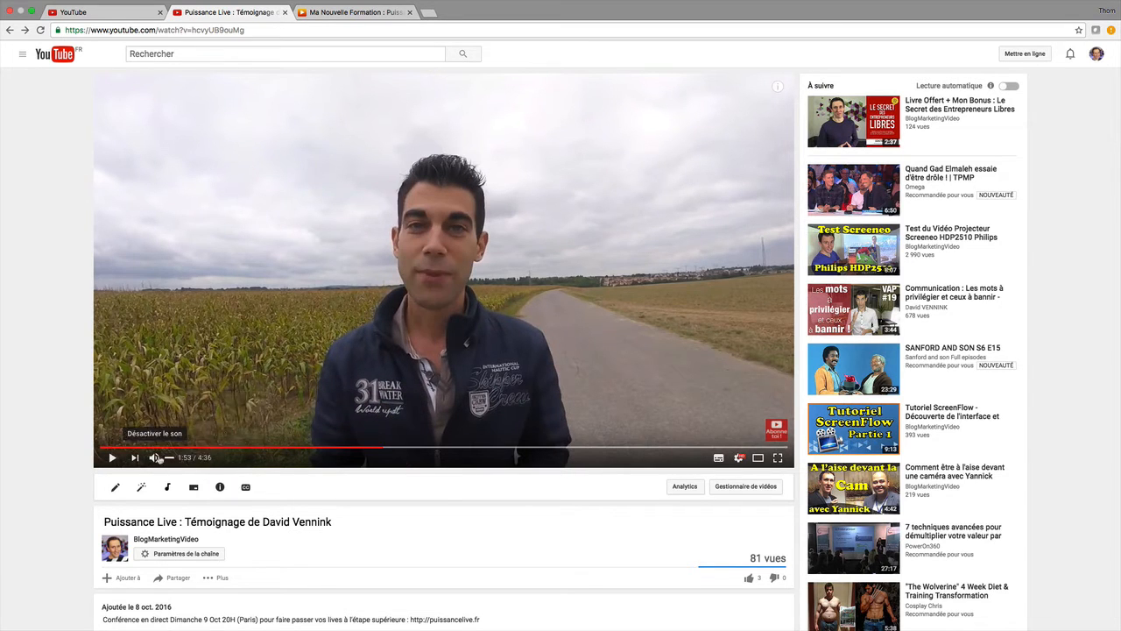
pyautogui.click(112, 458)
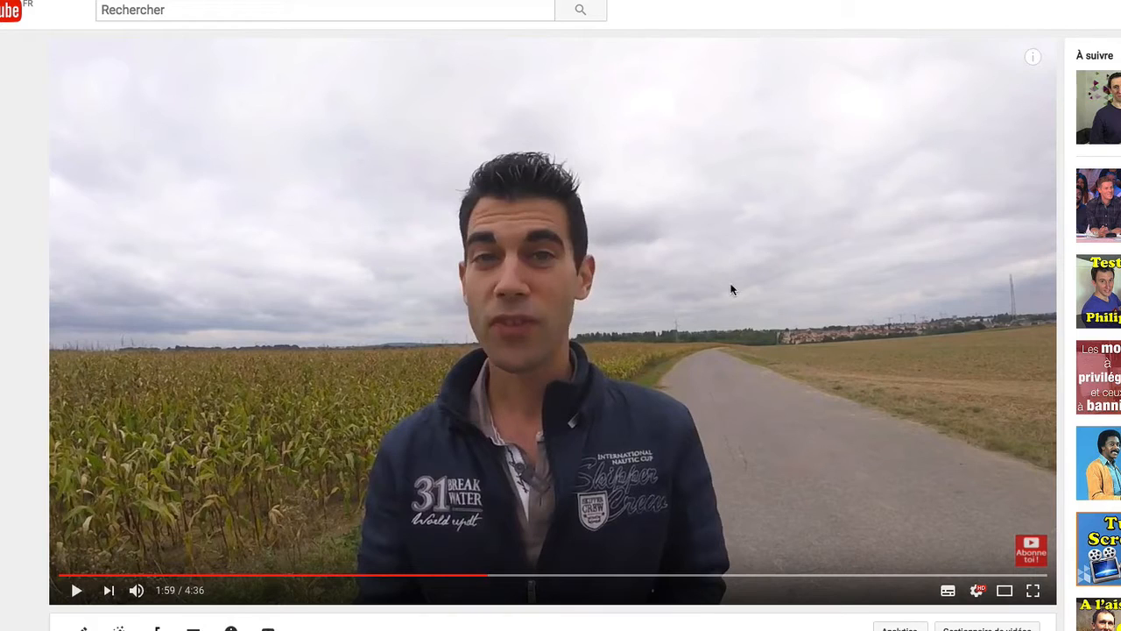
pyautogui.moveTo(1035, 62)
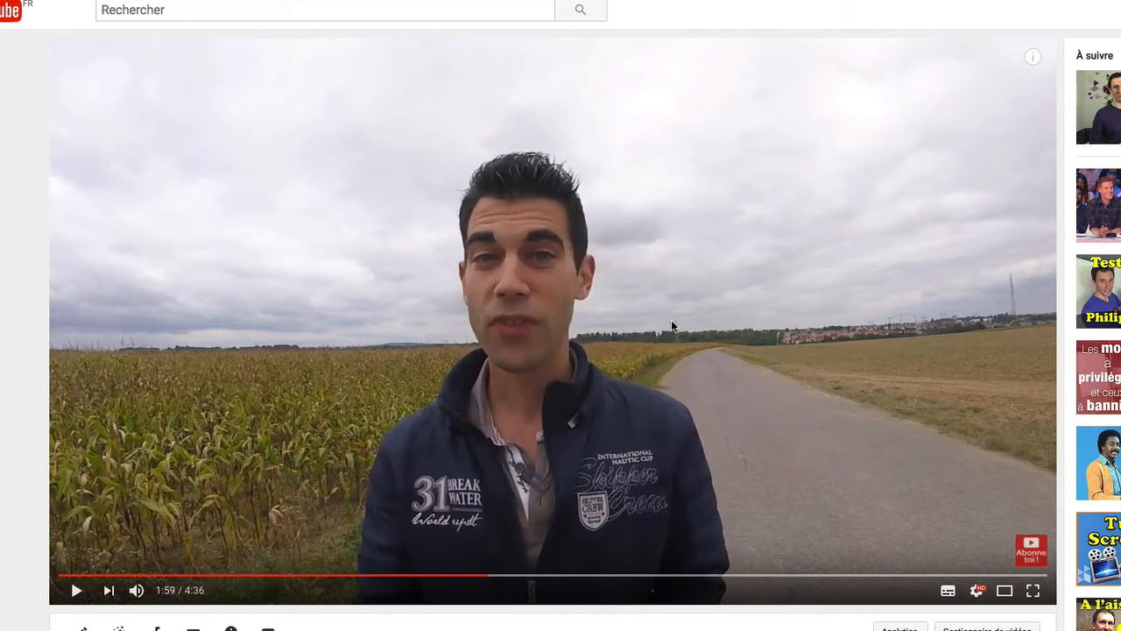
pyautogui.click(1035, 61)
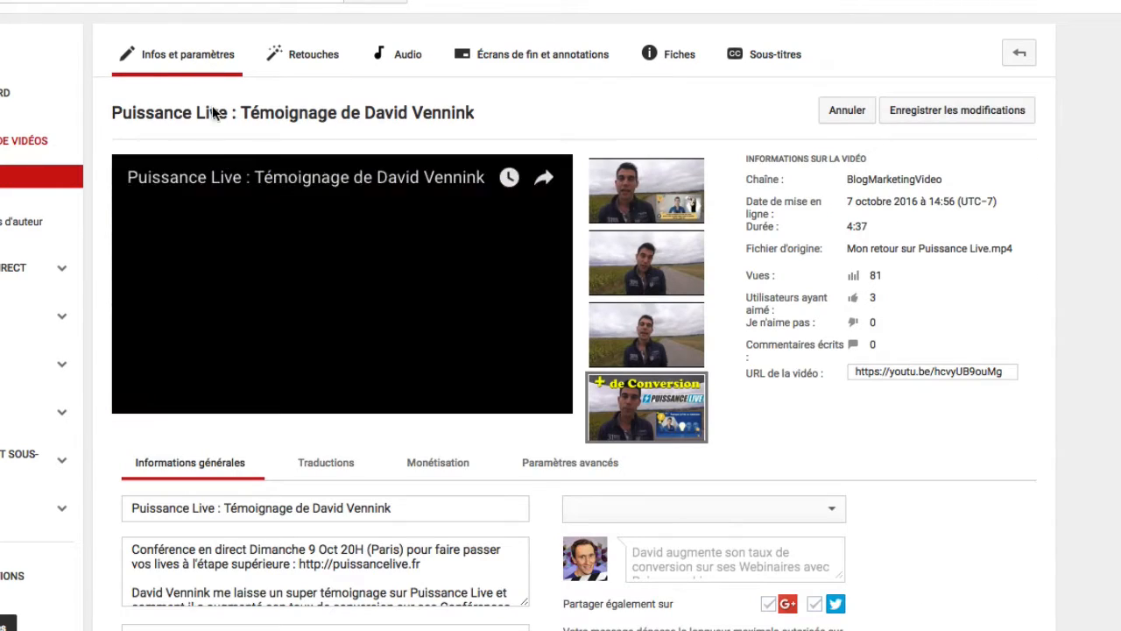
# Step: Open the video's card settings and delete the existing associated-website card "Ma Nouvelle Formation : Puissance Live"
pyautogui.click(200, 66)
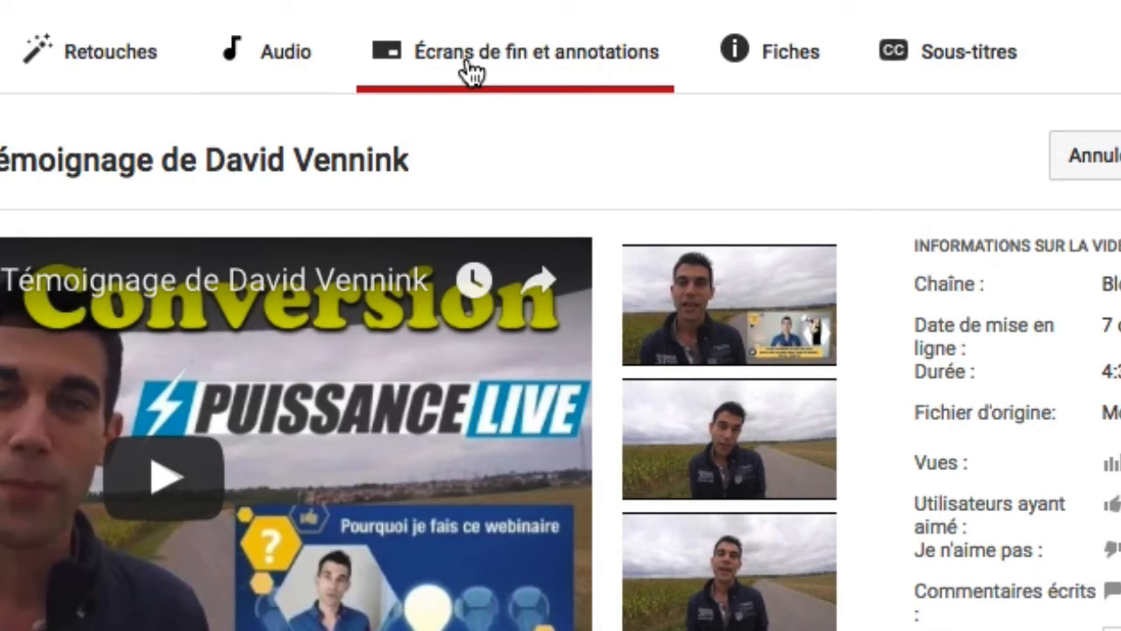
pyautogui.click(793, 65)
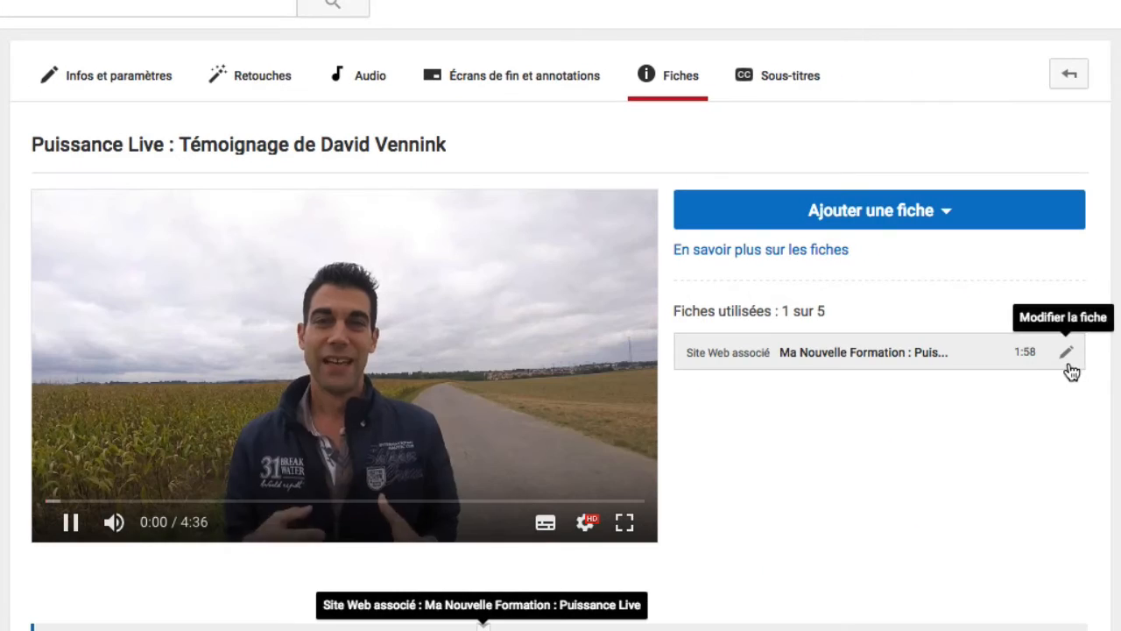
pyautogui.click(74, 524)
pyautogui.scroll(-3, 797, 390)
pyautogui.click(1061, 63)
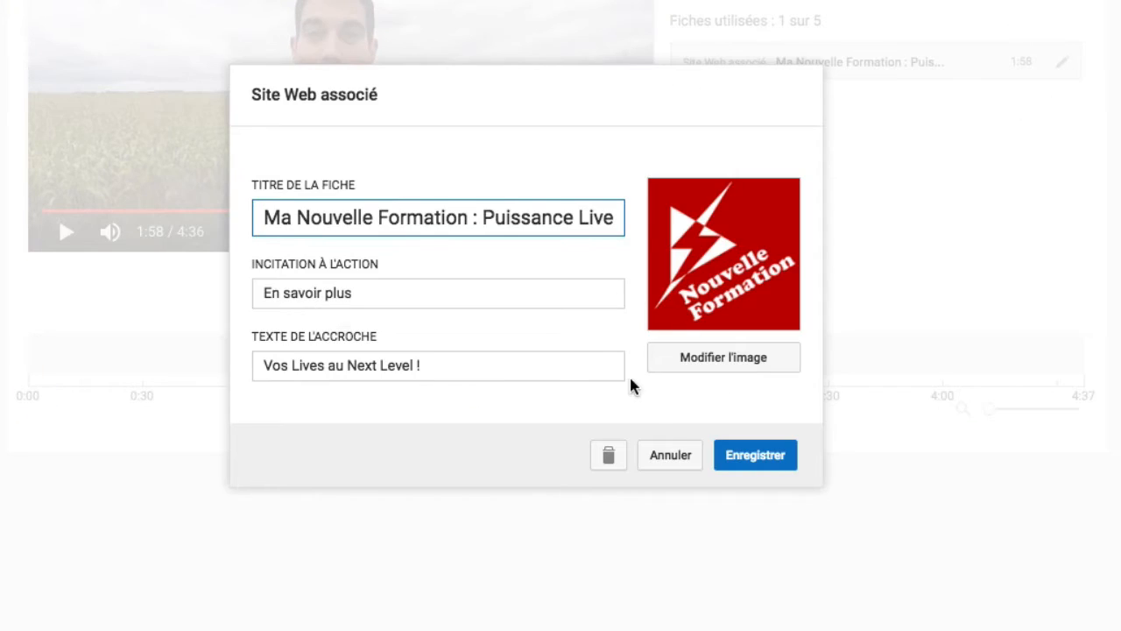
pyautogui.click(609, 458)
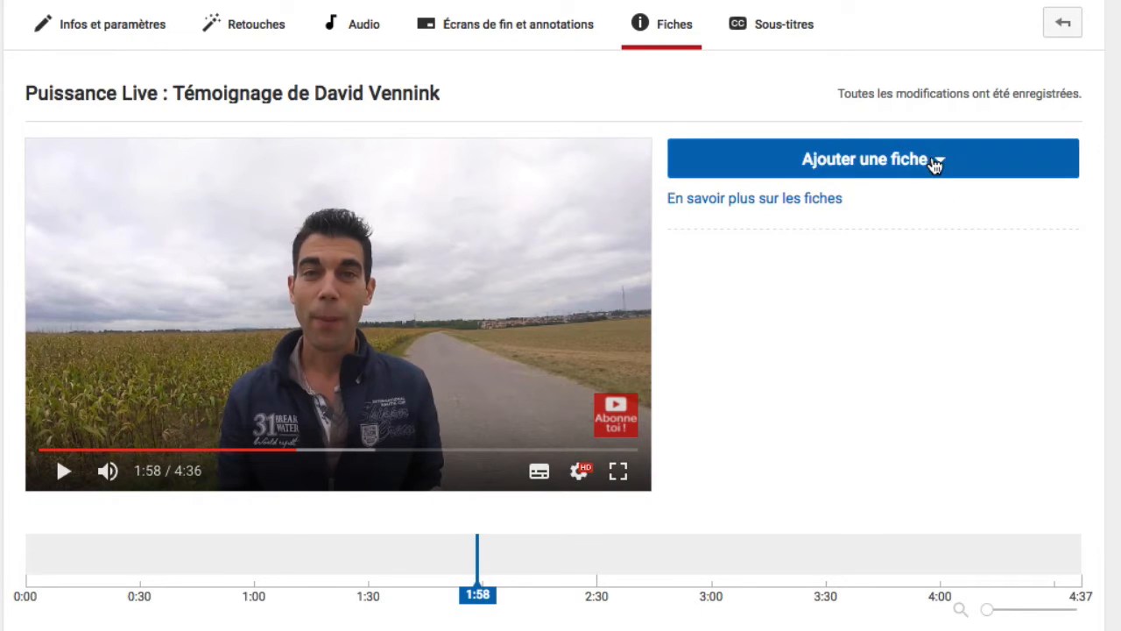
# Step: Create a poll card with the question "Question" and the choices "OUI" and "NON"
pyautogui.click(935, 163)
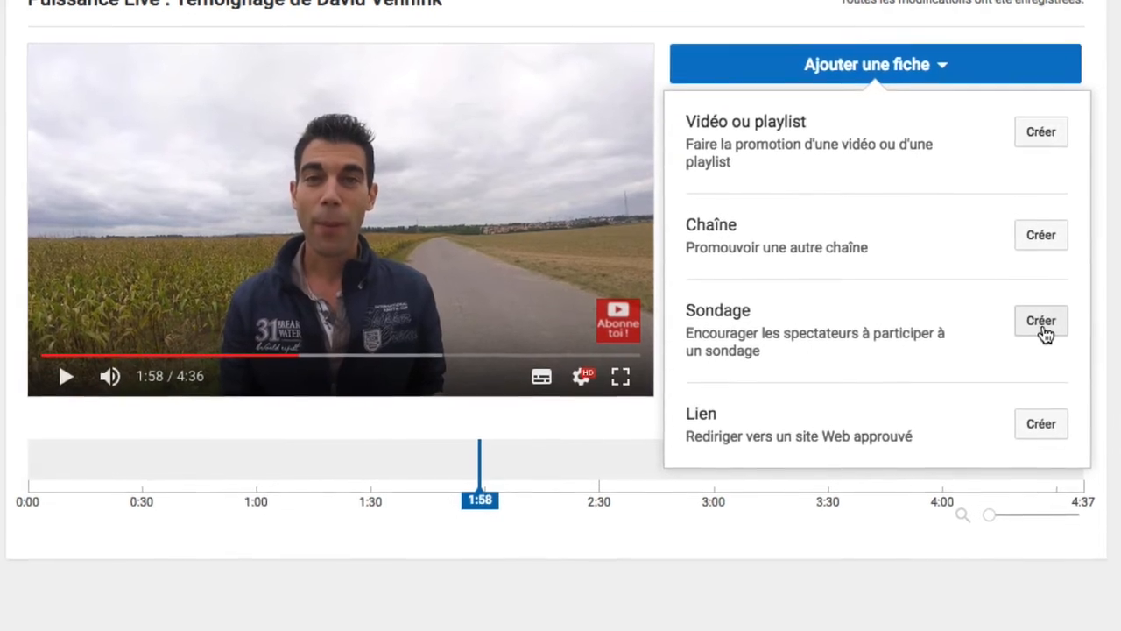
pyautogui.click(1042, 426)
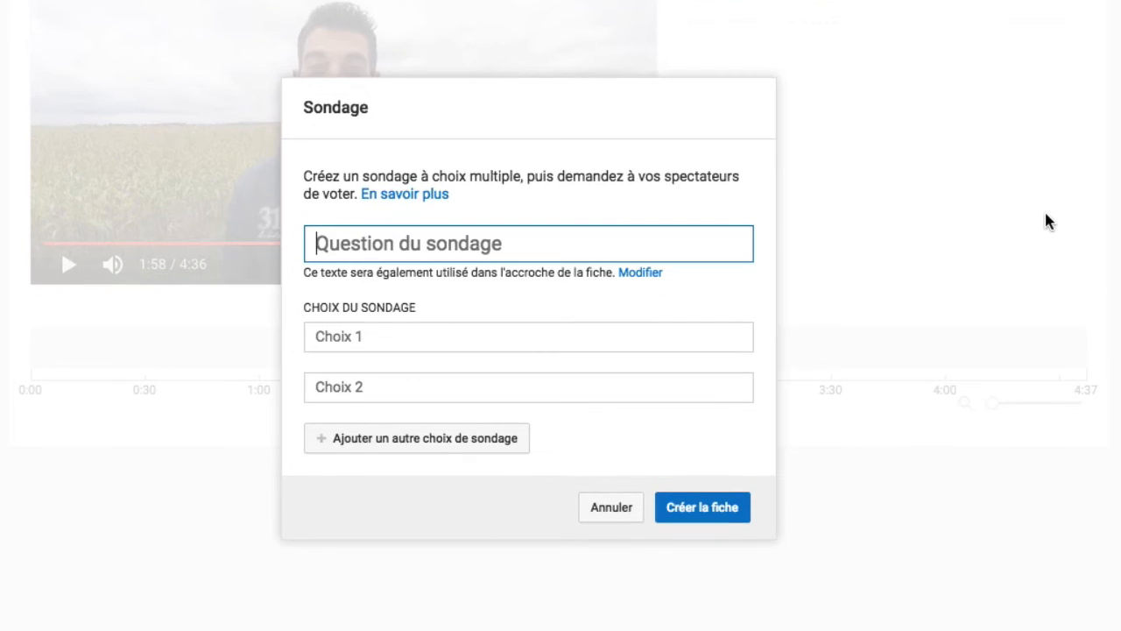
pyautogui.click(465, 236)
pyautogui.write('Question')
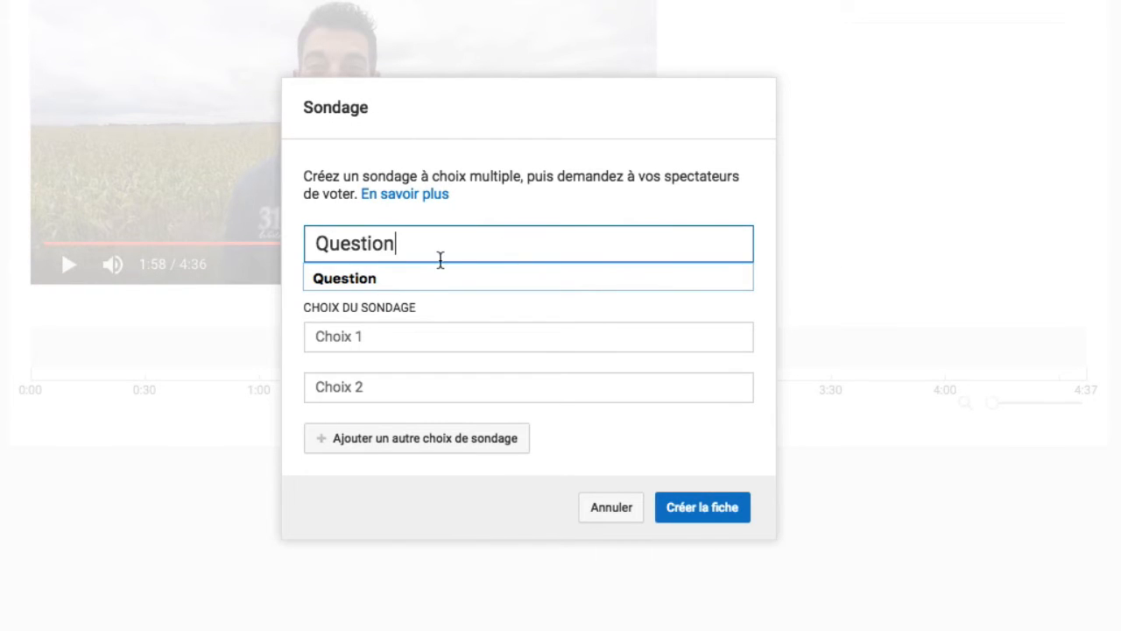
pyautogui.click(376, 336)
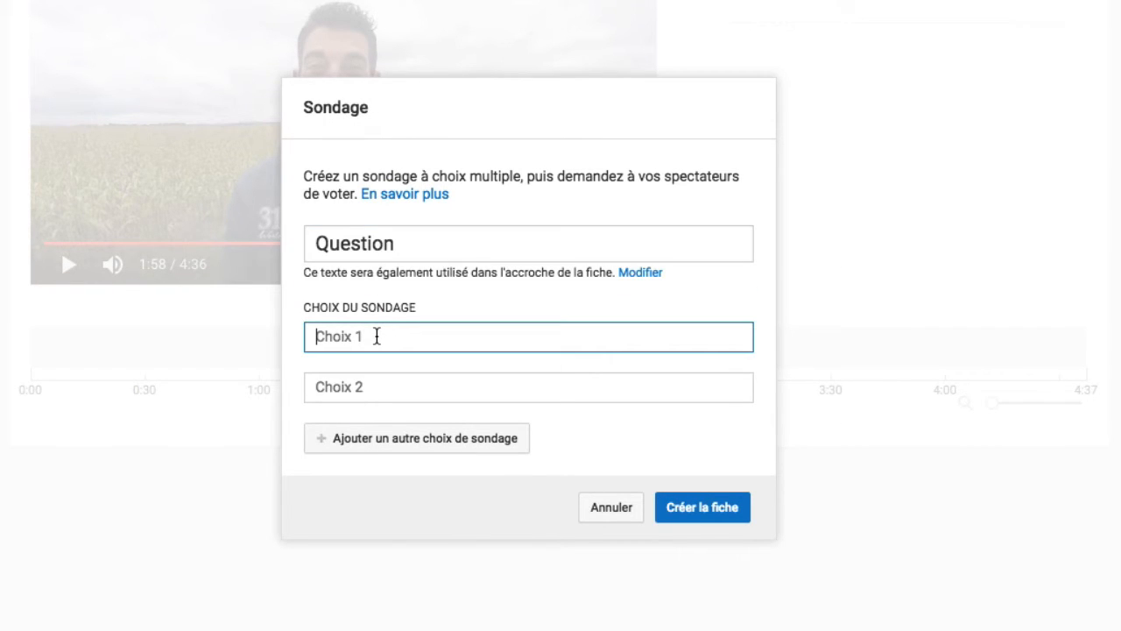
pyautogui.write('OUU')
pyautogui.press('BackSpace')
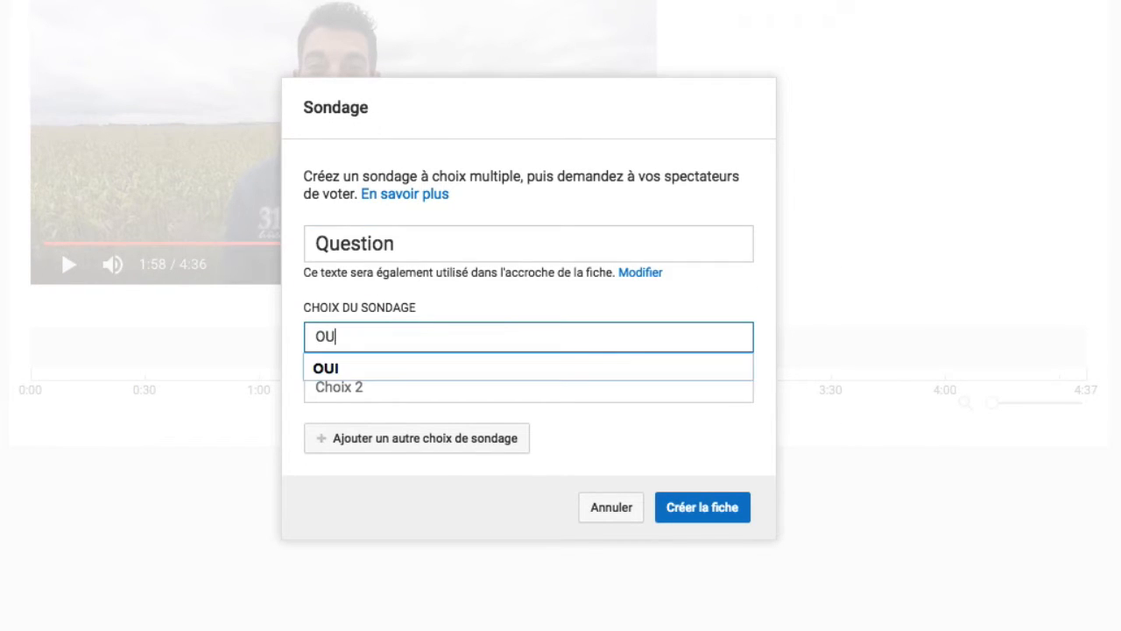
pyautogui.write('I')
pyautogui.press('Down')
pyautogui.press('Tab')
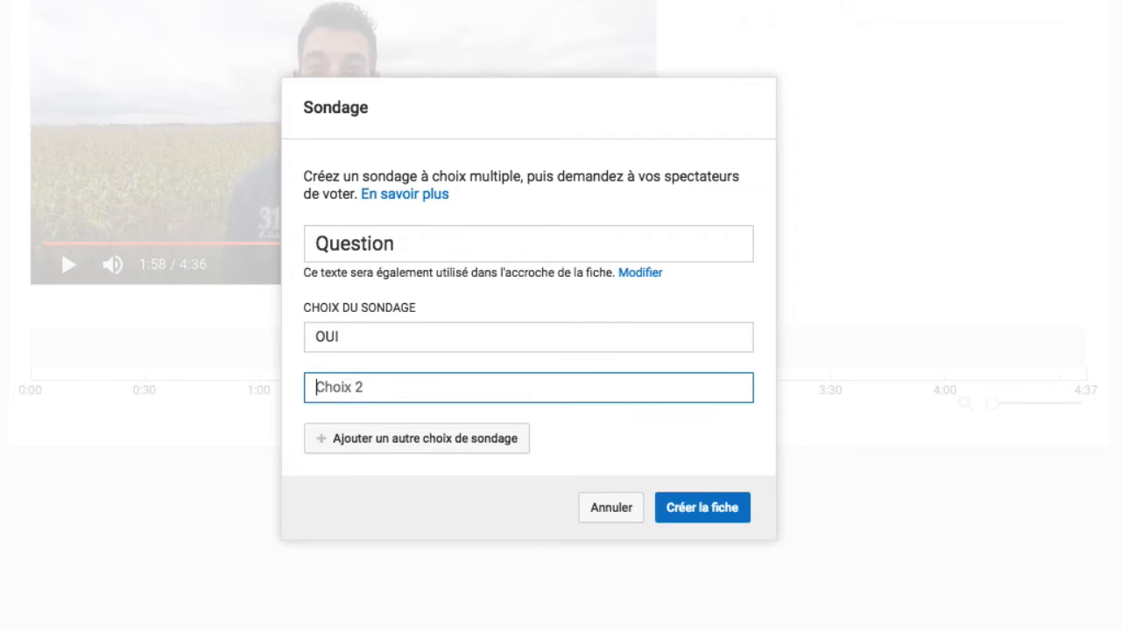
pyautogui.write('NON')
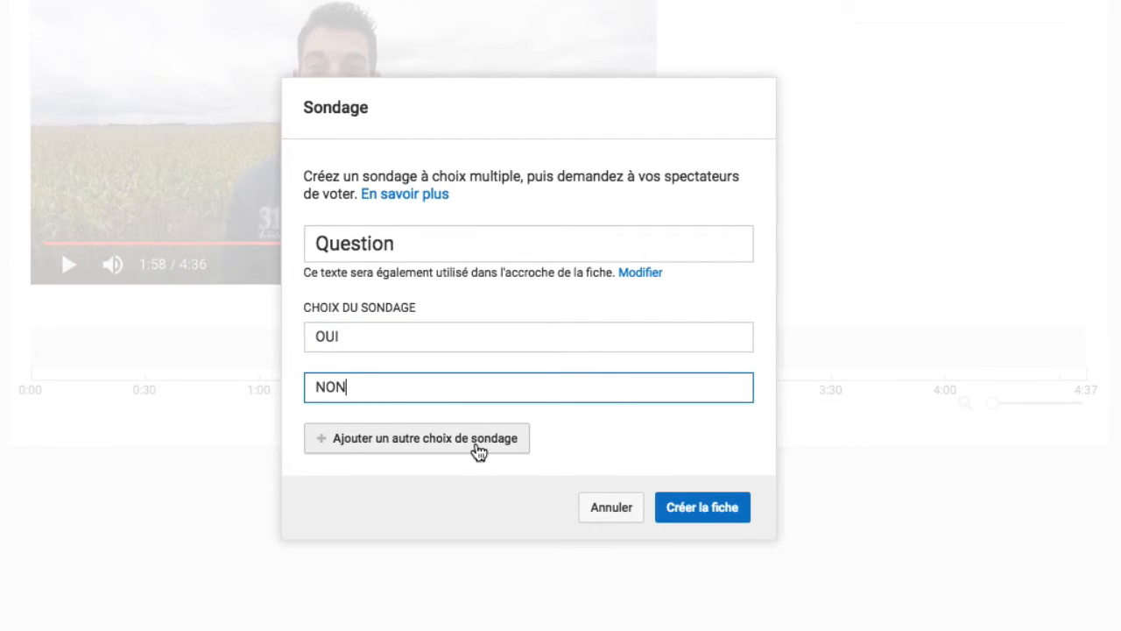
pyautogui.click(687, 514)
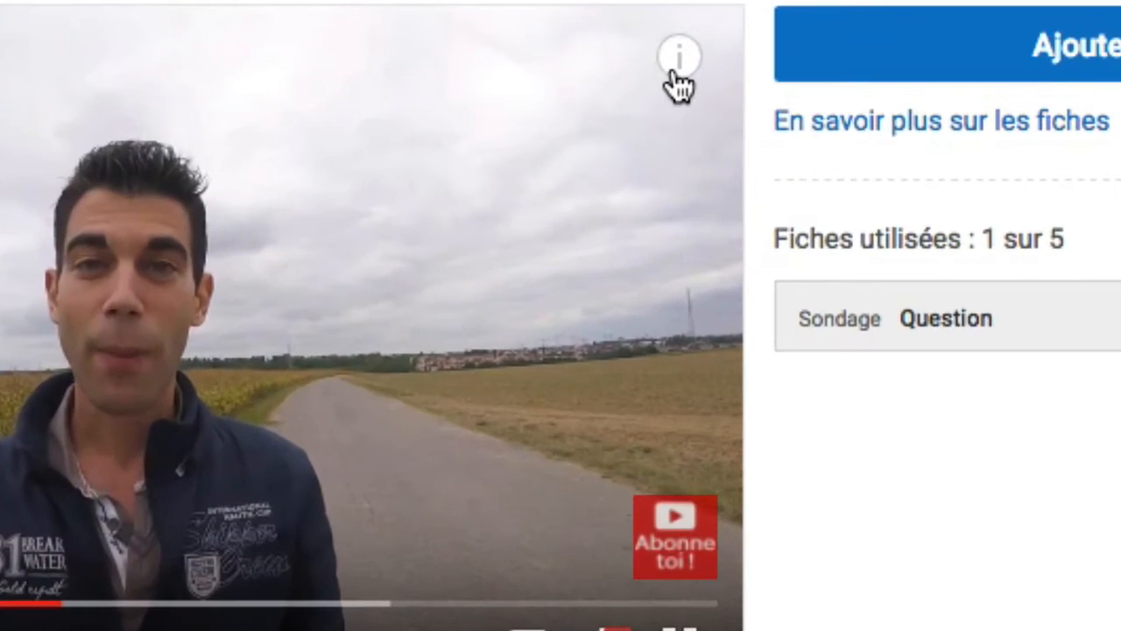
# Step: Open the poll card in the video preview, vote "NON", and close the card panel
pyautogui.moveTo(680, 74)
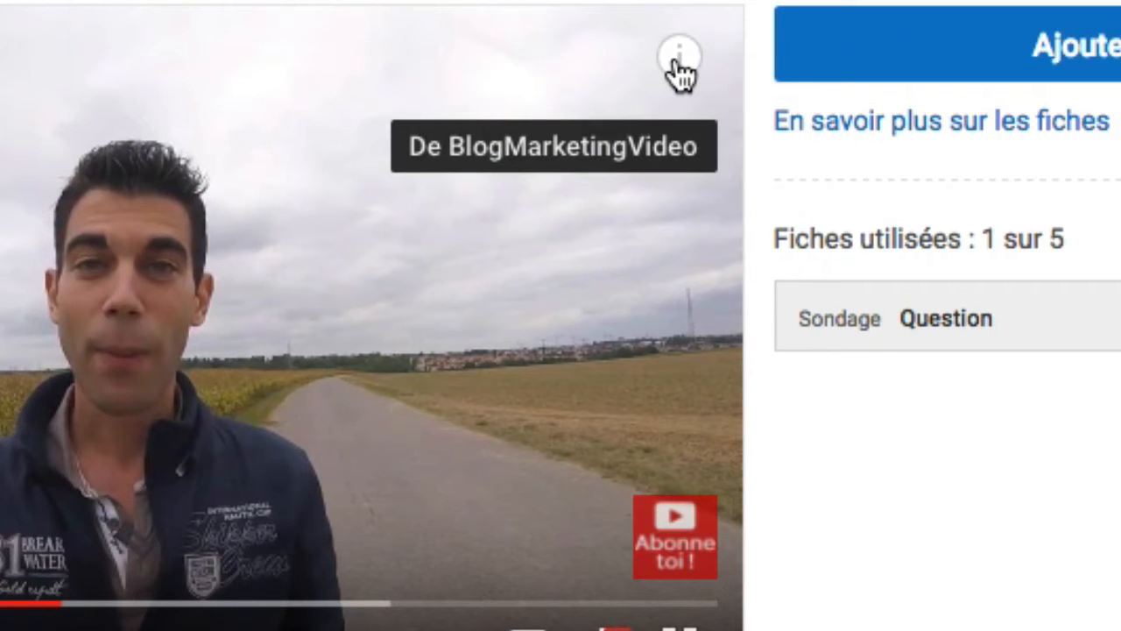
pyautogui.click(680, 70)
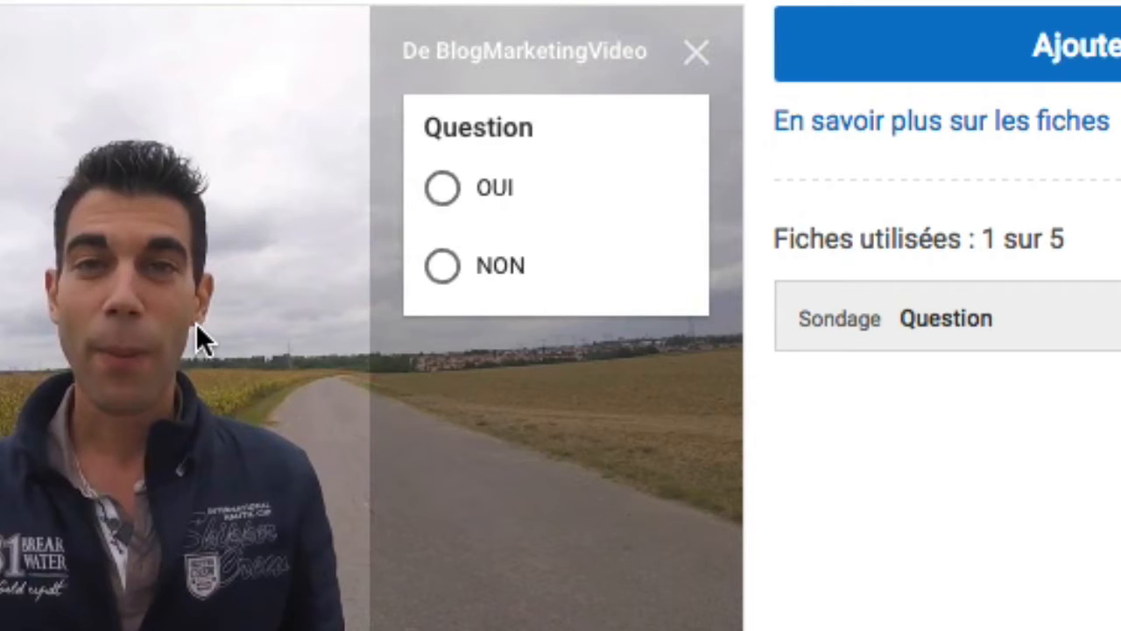
pyautogui.click(440, 197)
pyautogui.click(442, 268)
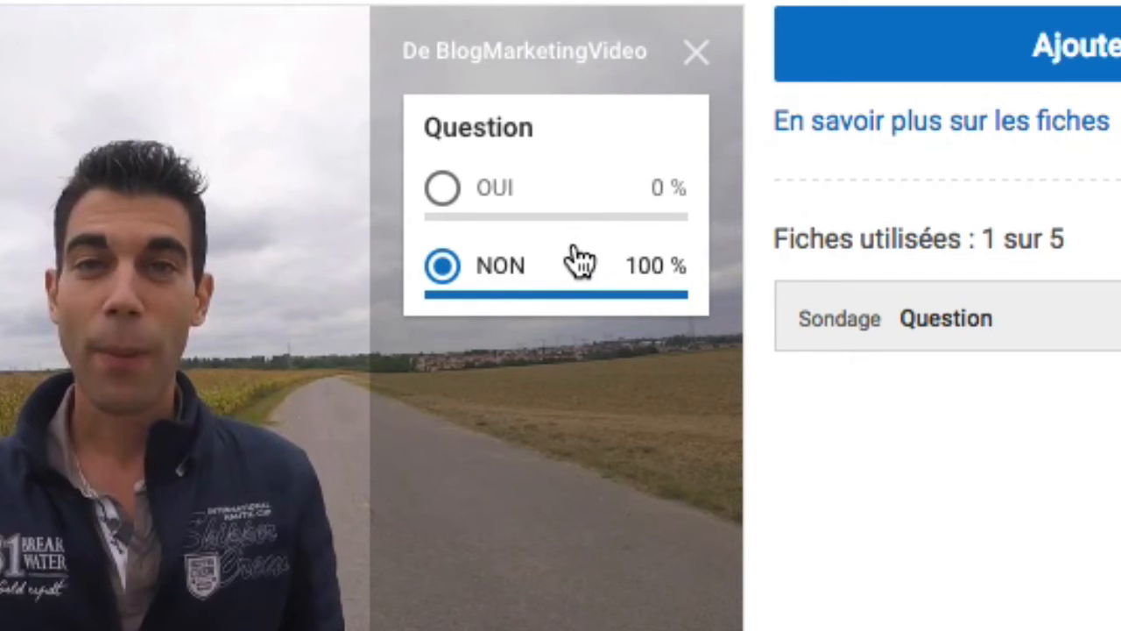
pyautogui.click(695, 59)
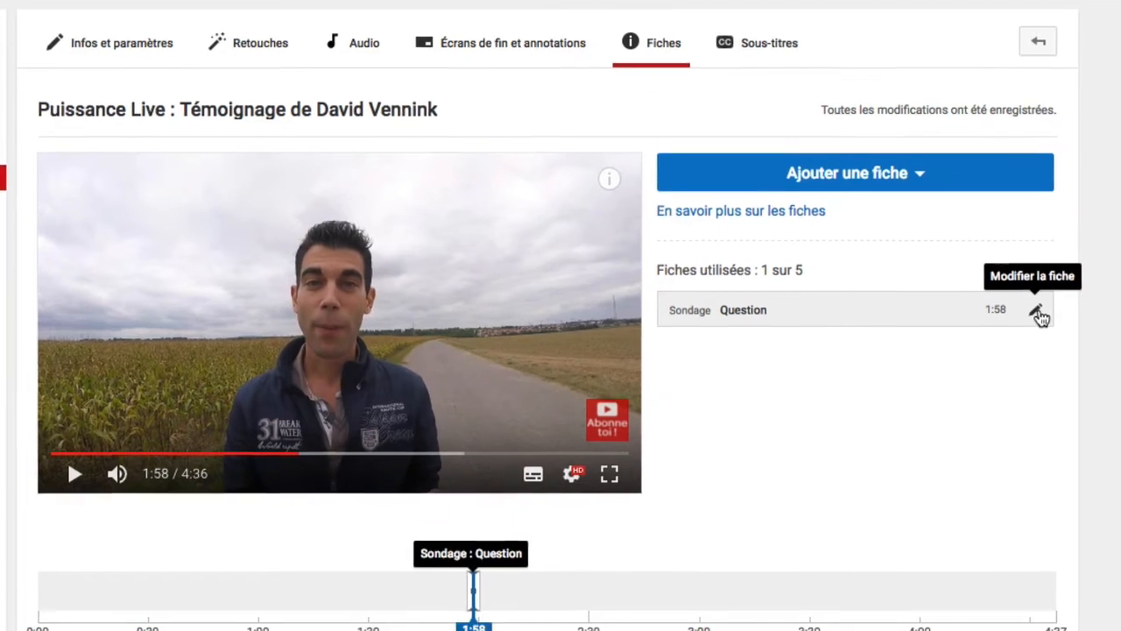
# Step: Delete the poll card "Question" from the video
pyautogui.click(1035, 335)
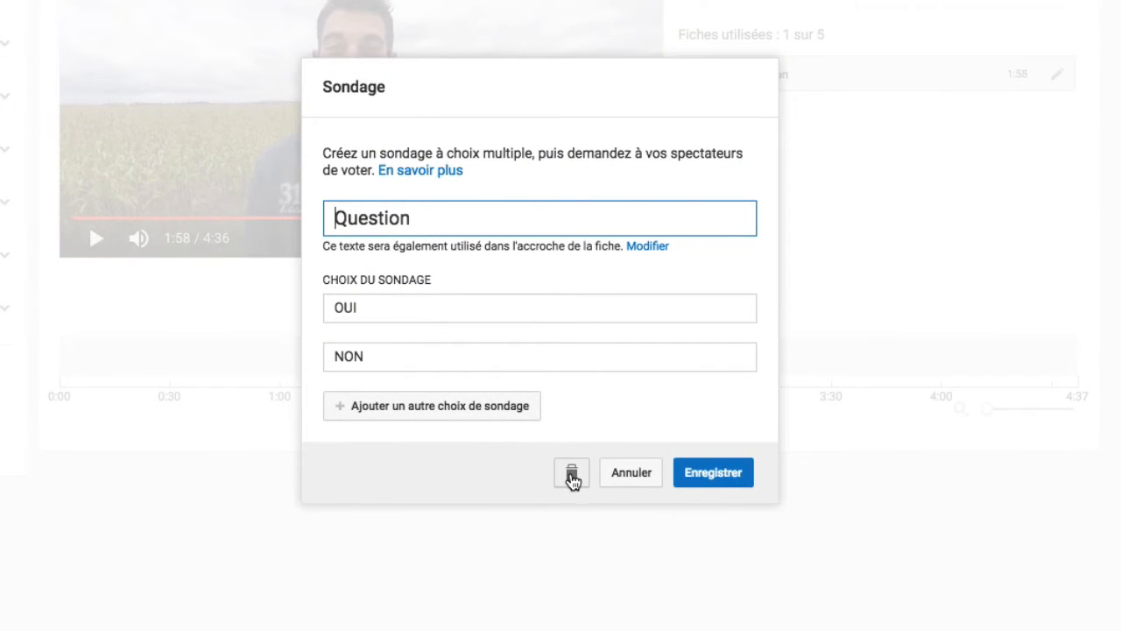
pyautogui.click(572, 476)
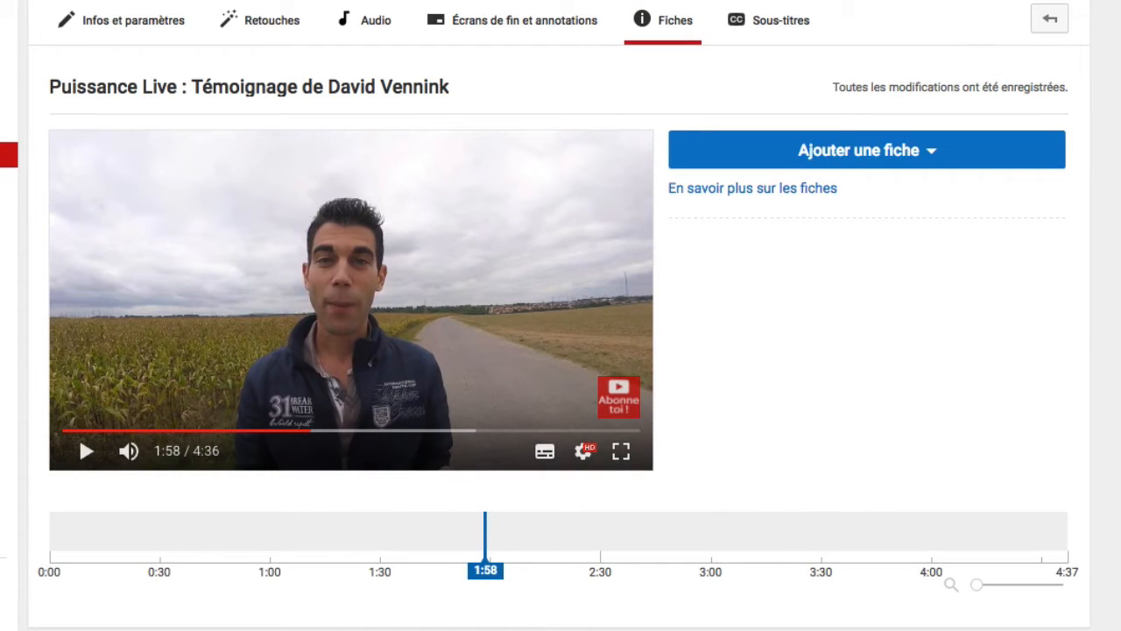
# Step: Set the video's playback position to 1:56 as the moment for a new card
pyautogui.click(302, 433)
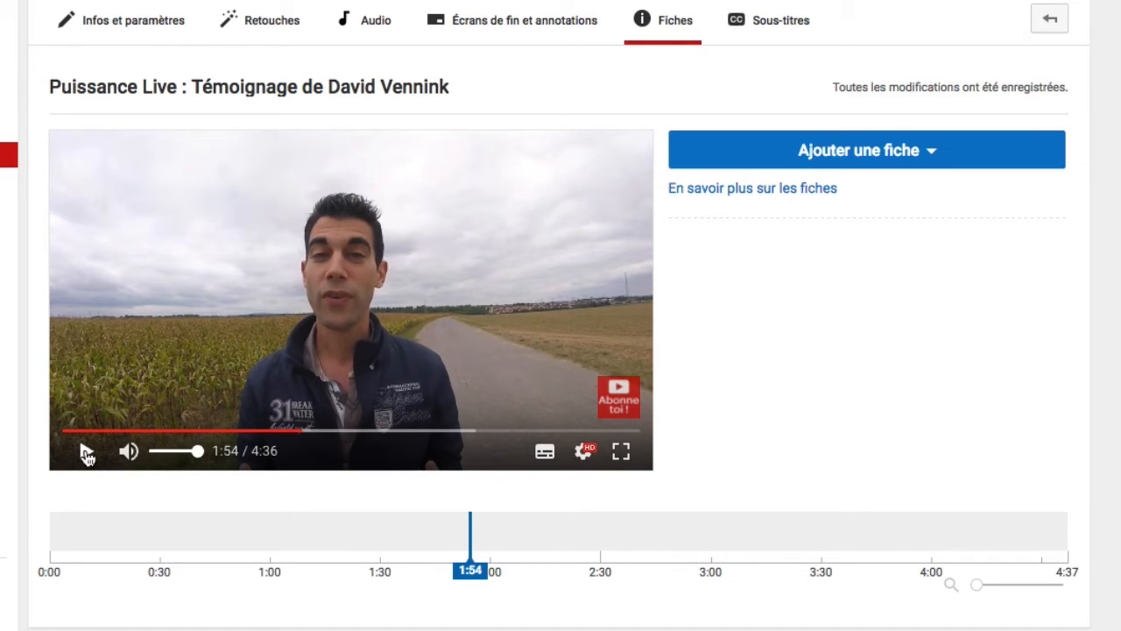
pyautogui.click(86, 452)
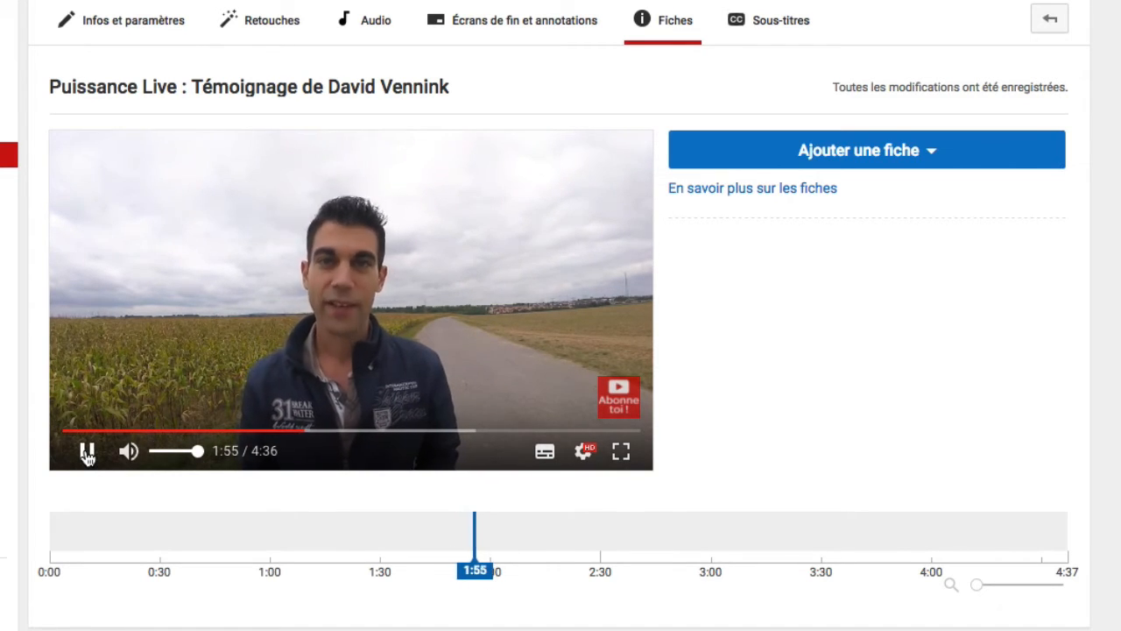
pyautogui.click(86, 453)
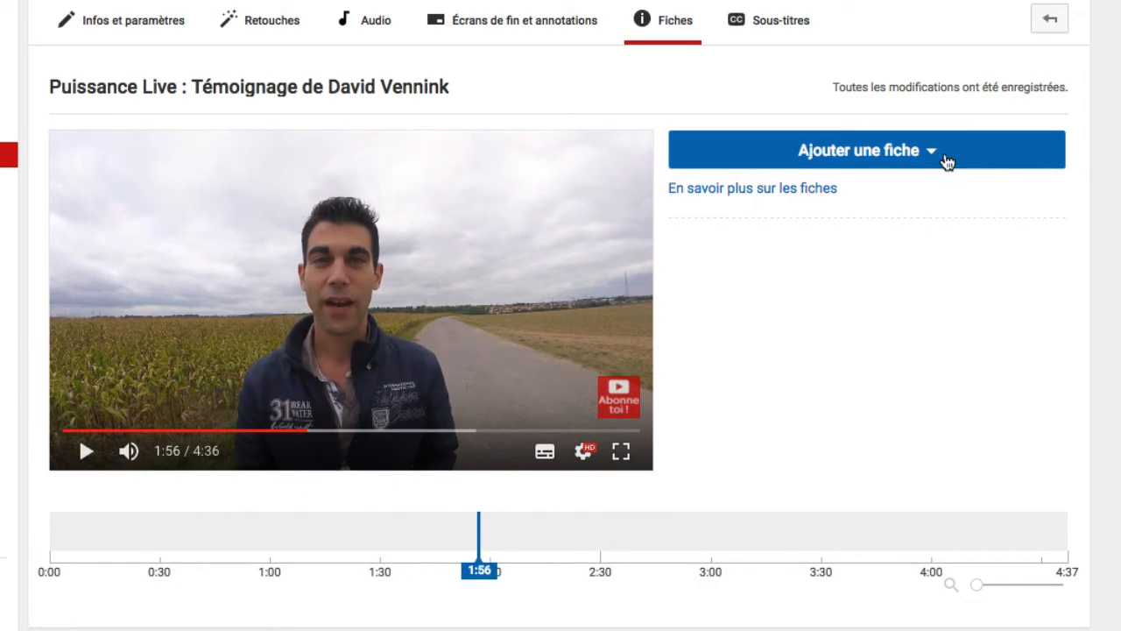
pyautogui.click(921, 154)
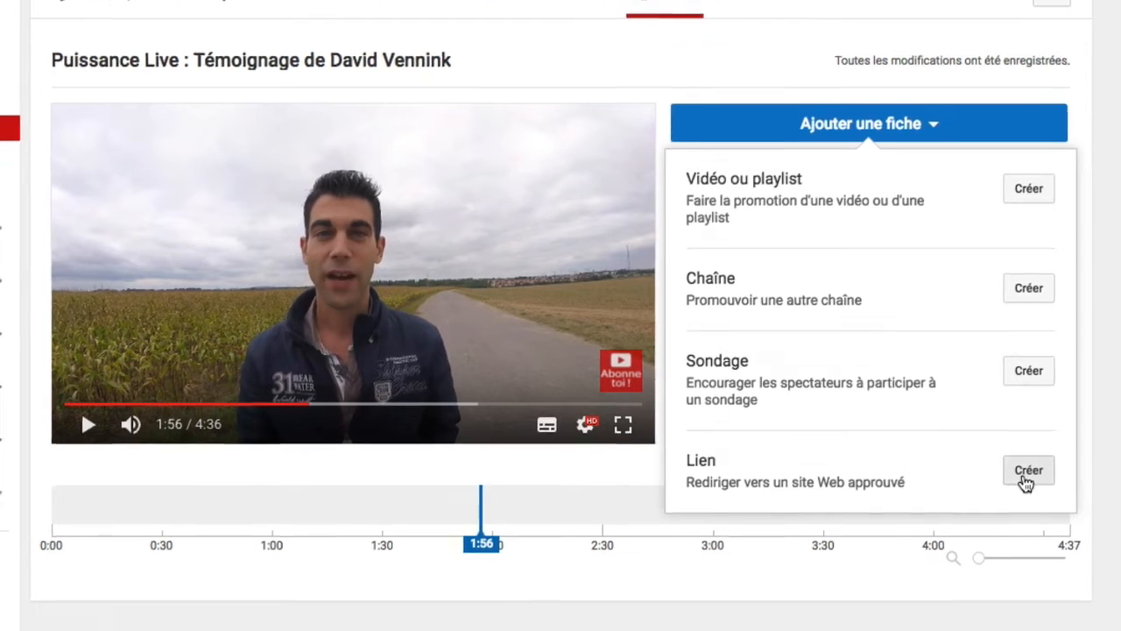
pyautogui.click(1023, 505)
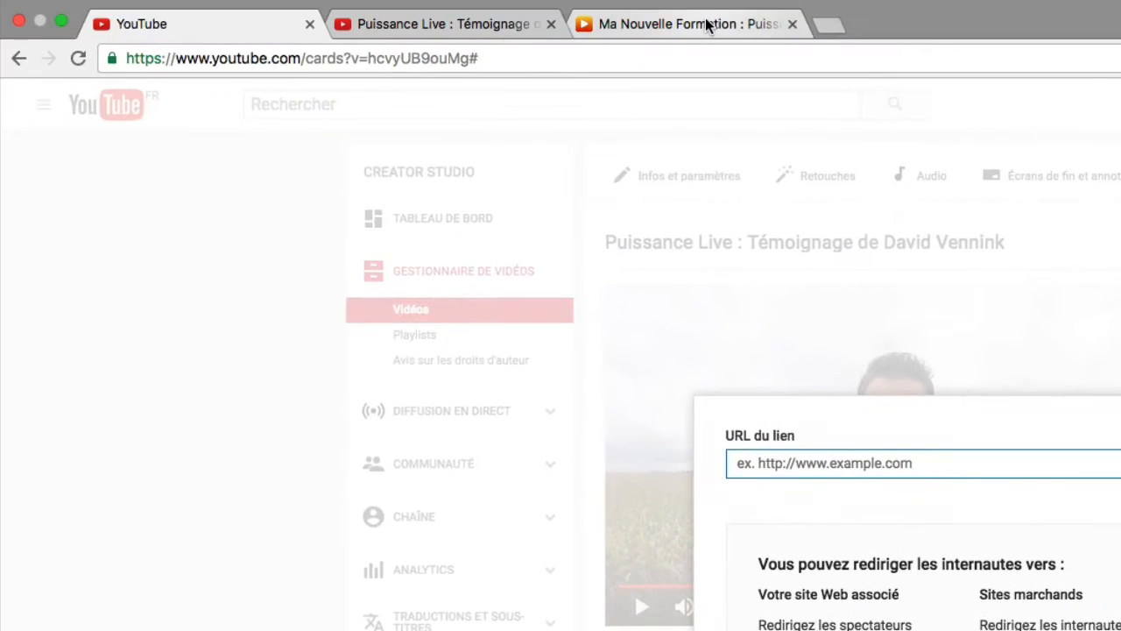
pyautogui.click(709, 25)
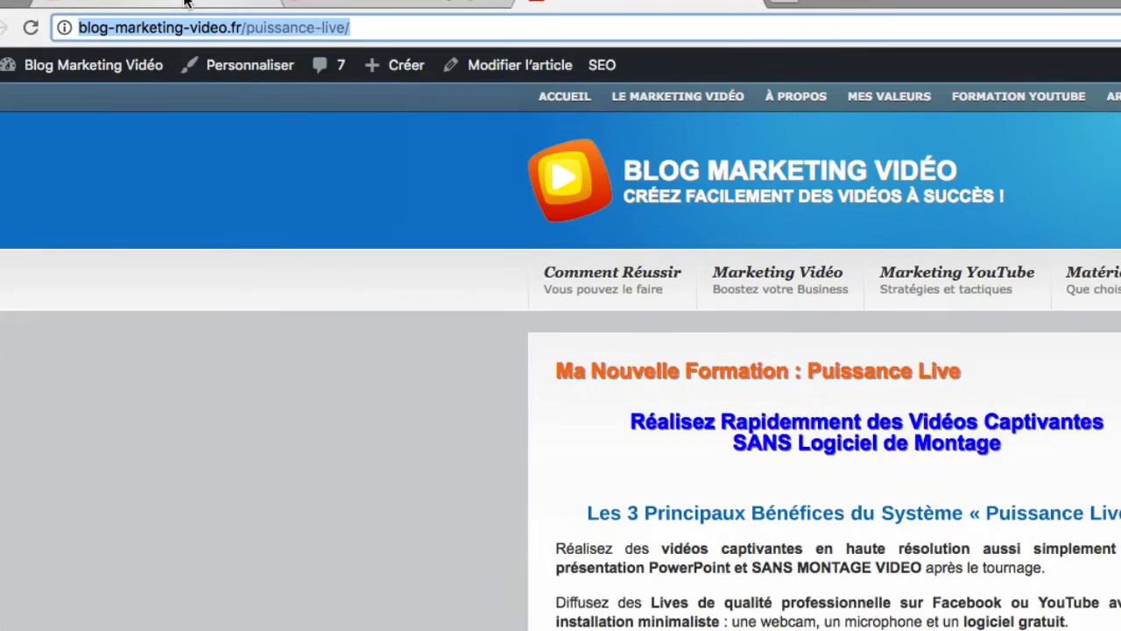
pyautogui.click(230, 35)
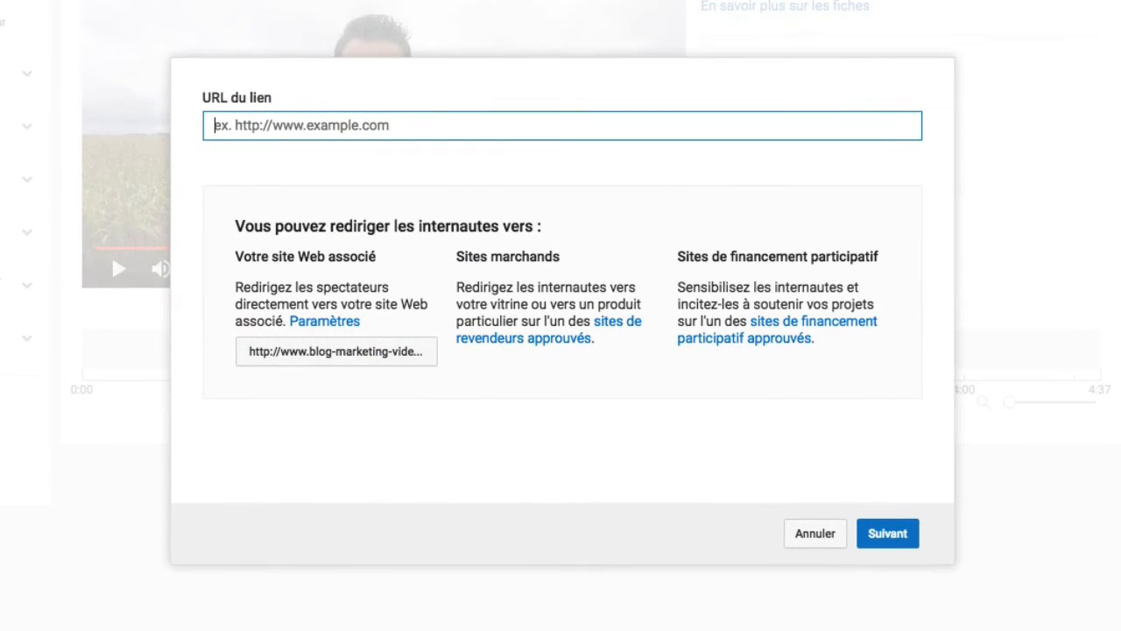
pyautogui.write('http://blog-marketing-video.fr/puissance-live/')
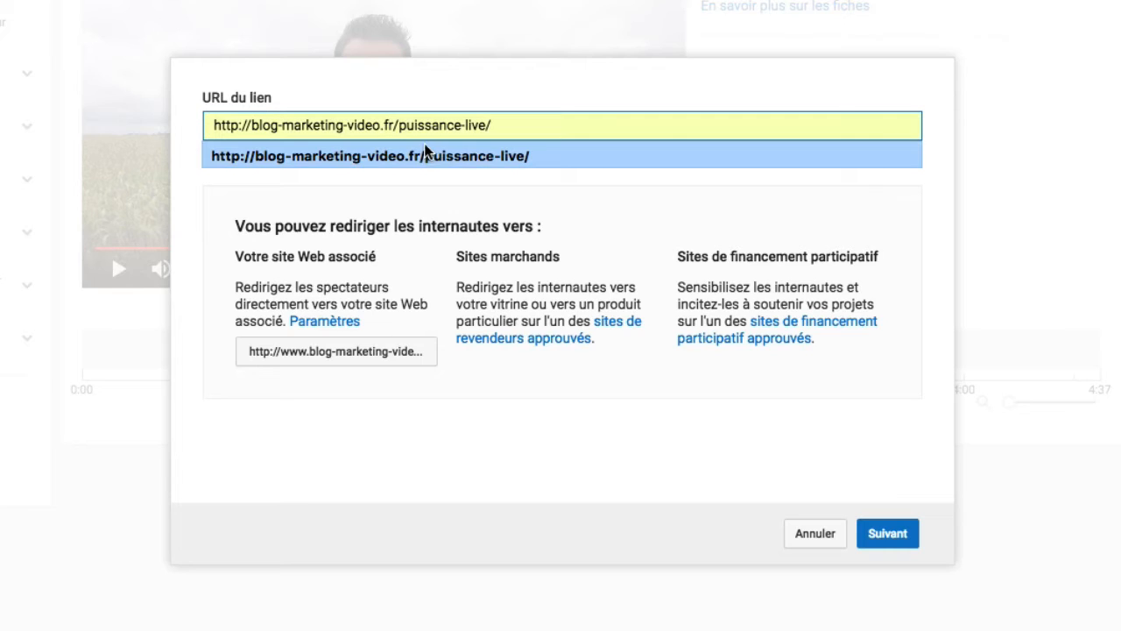
pyautogui.click(560, 176)
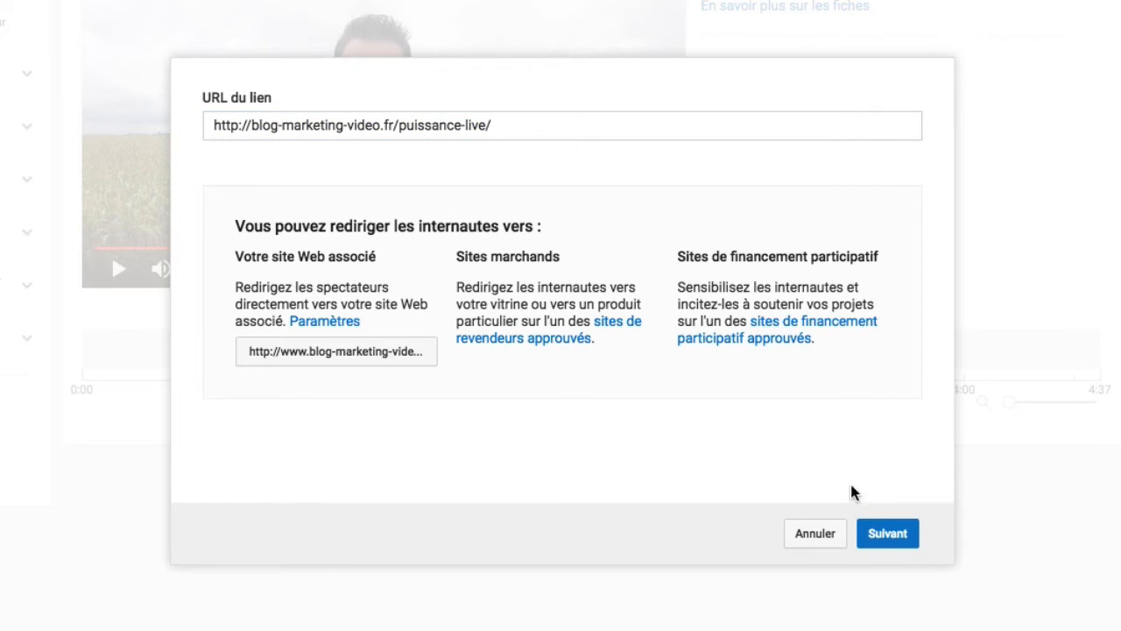
pyautogui.click(872, 534)
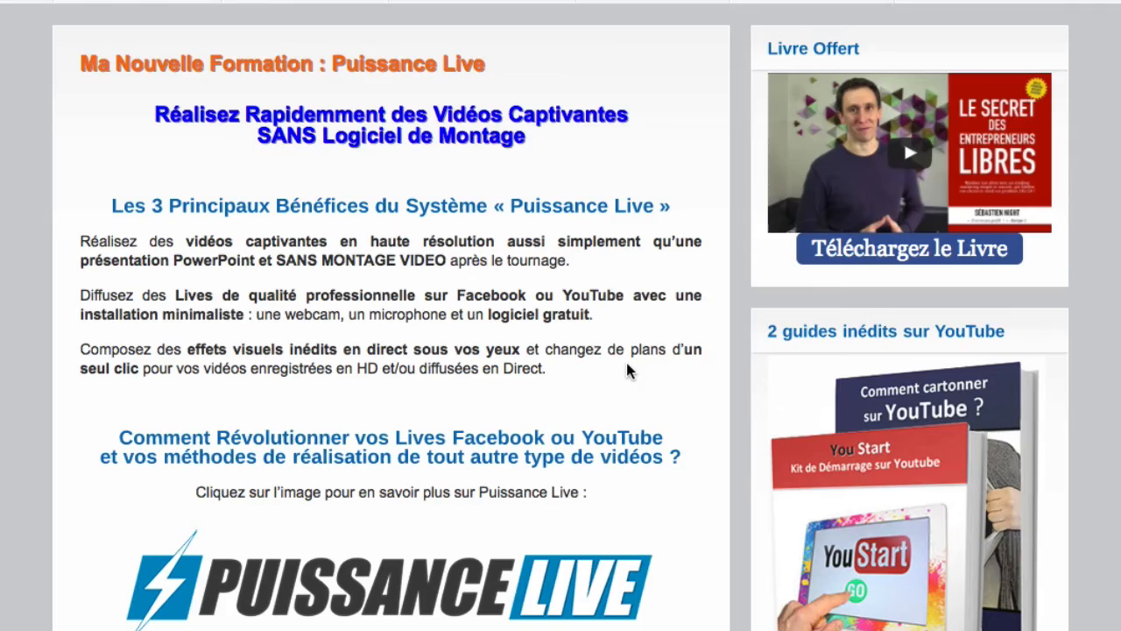
pyautogui.scroll(-10, 627, 364)
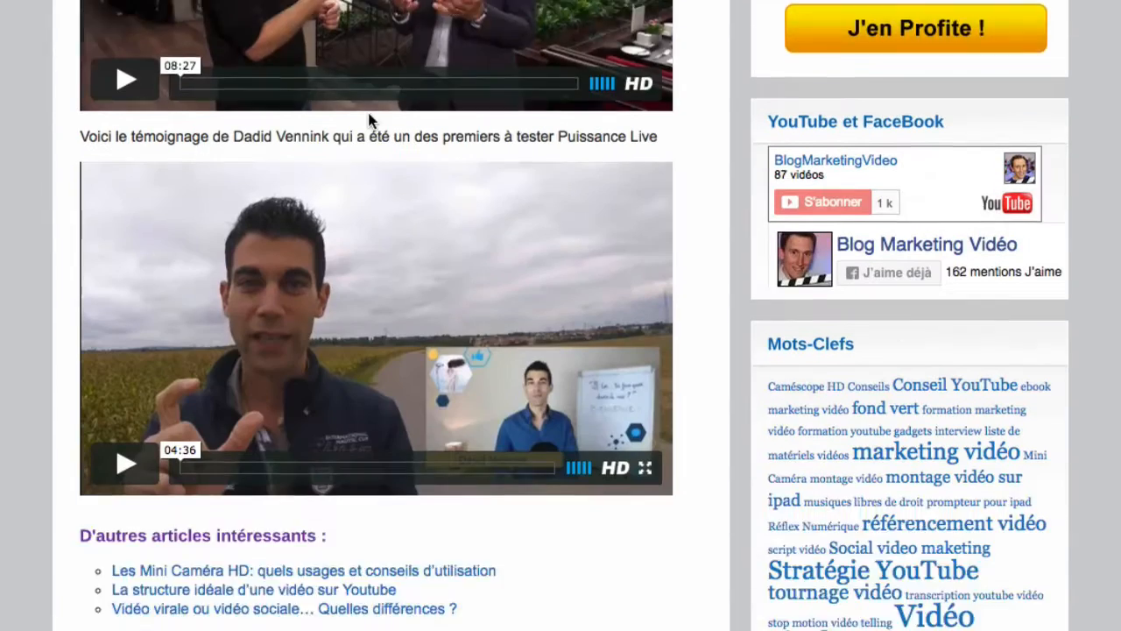
pyautogui.scroll(6, 341, 195)
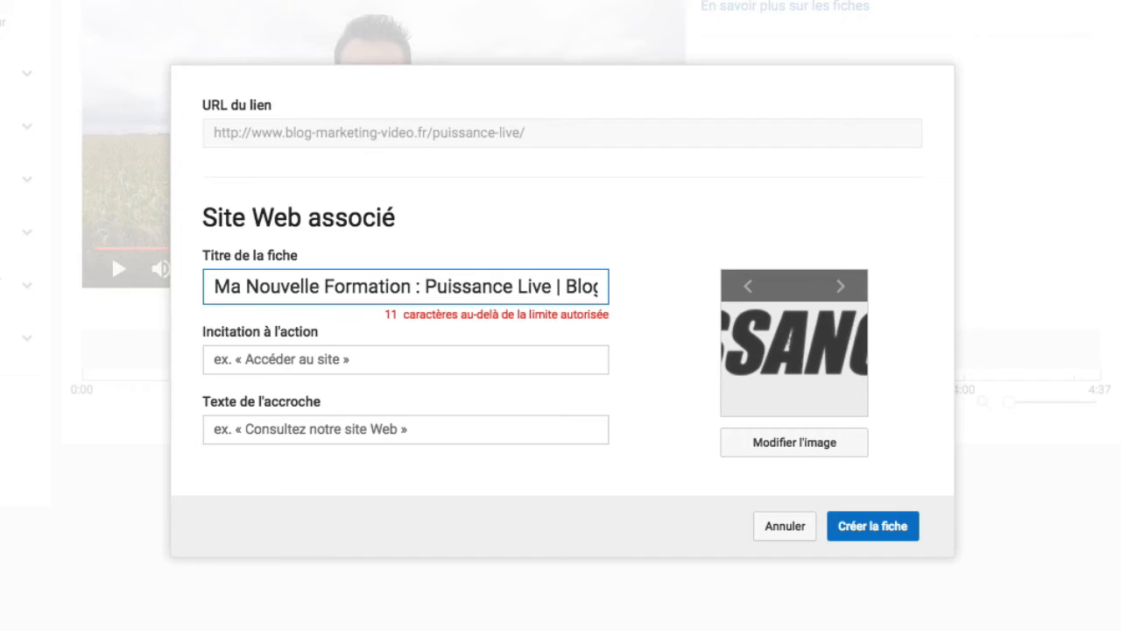
# Step: Replace the link card's image with puissance-live-formation.png from the Documents folder
pyautogui.click(777, 451)
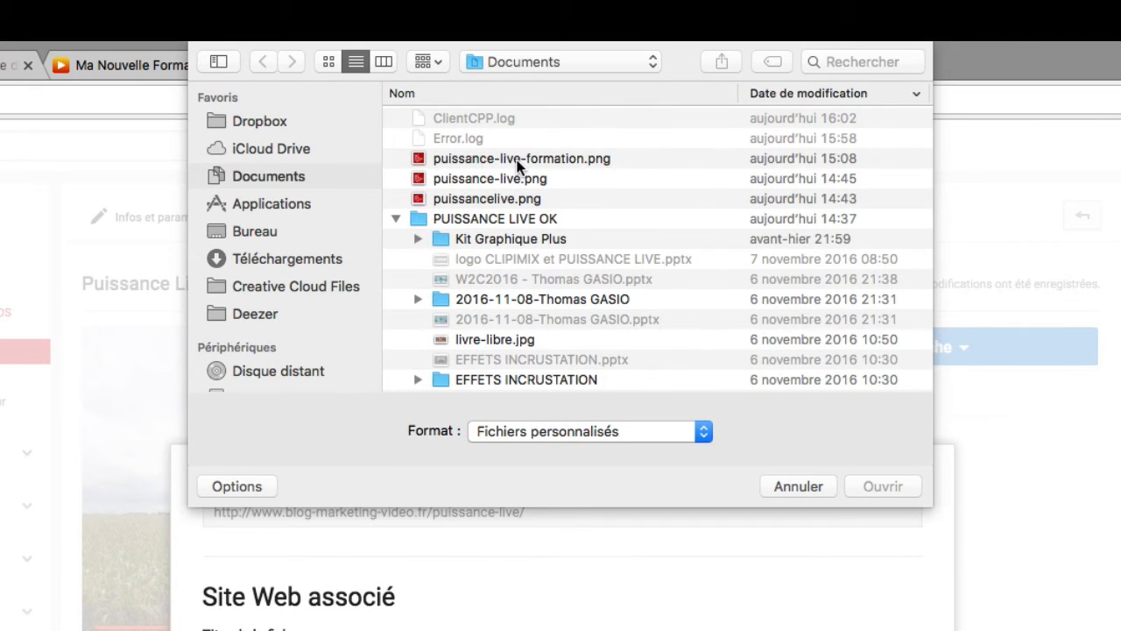
pyautogui.click(518, 161)
pyautogui.click(478, 178)
pyautogui.hscroll(1, 479, 180)
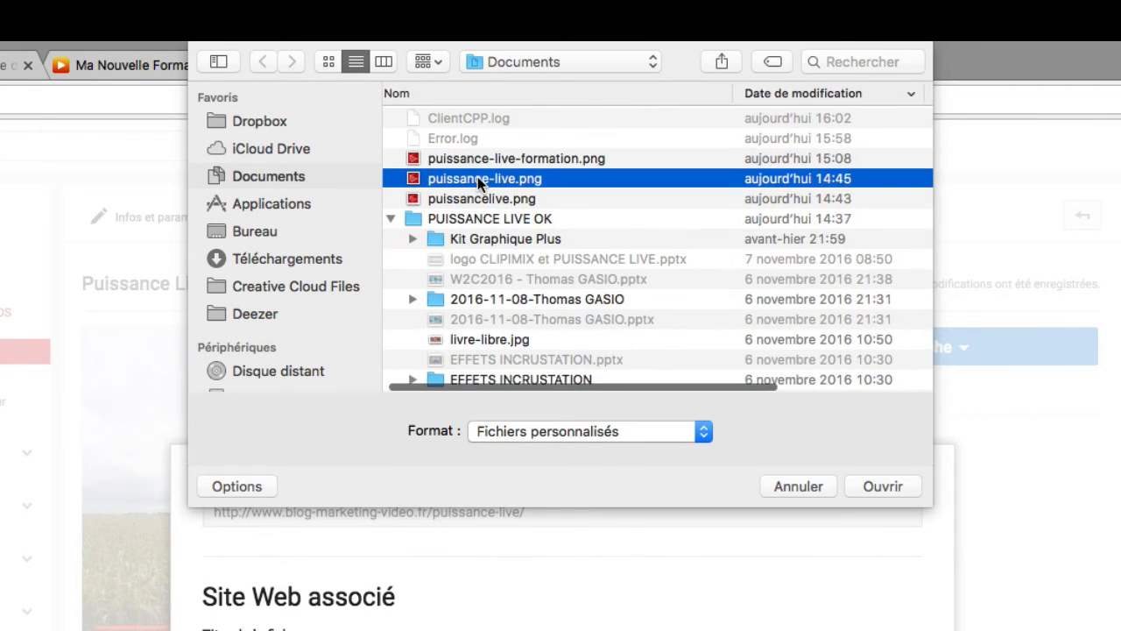
pyautogui.hscroll(-1, 479, 180)
pyautogui.click(480, 160)
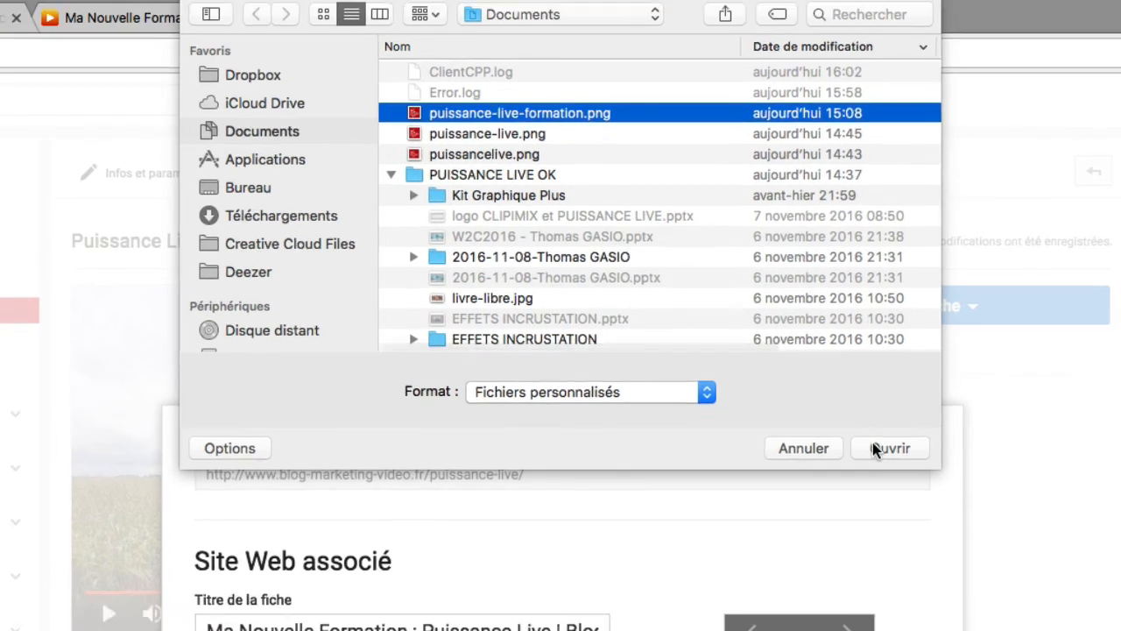
pyautogui.click(879, 485)
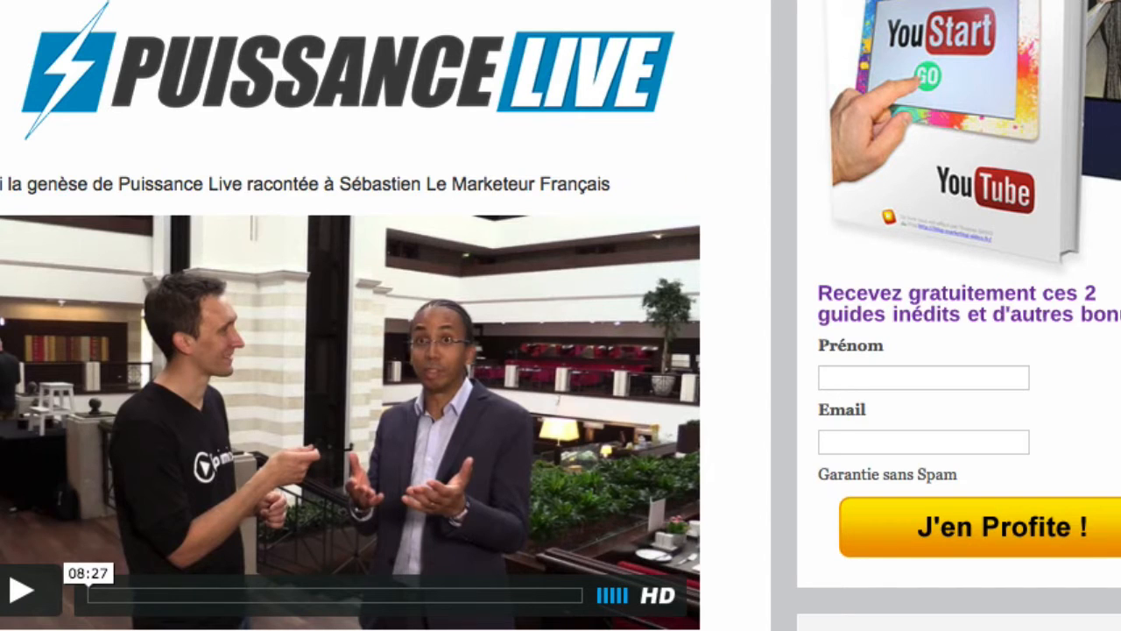
pyautogui.scroll(7, 304, 158)
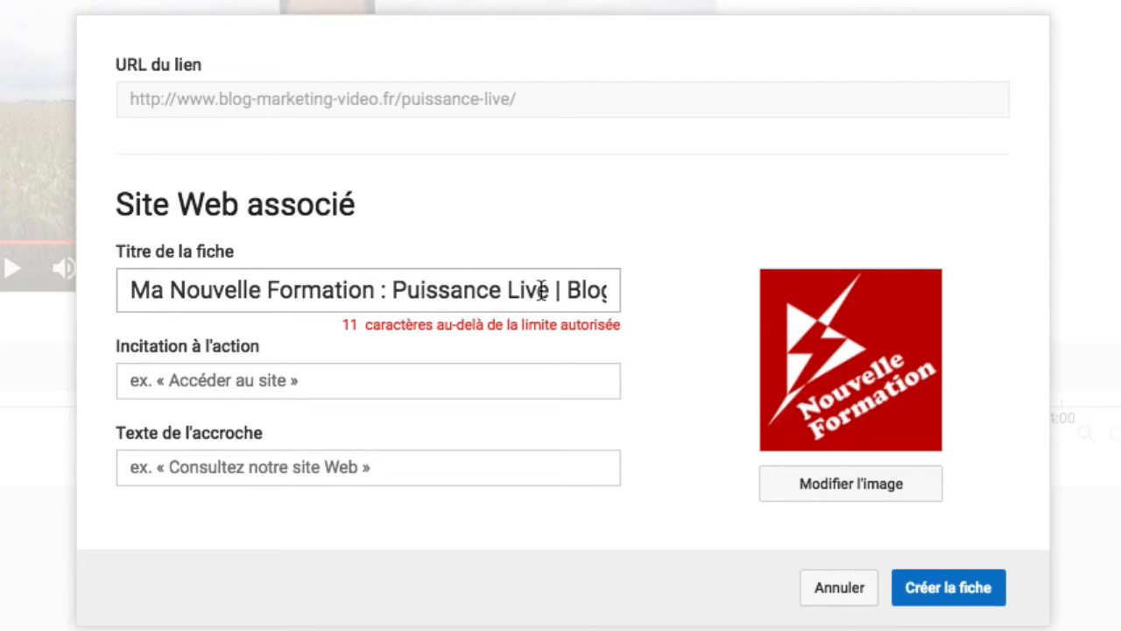
# Step: Shorten the card title to "Ma Nouvelle Formation : Puissance Live" and set the call to action to "En savoir plus"
pyautogui.moveTo(550, 288); pyautogui.dragTo(773, 298)
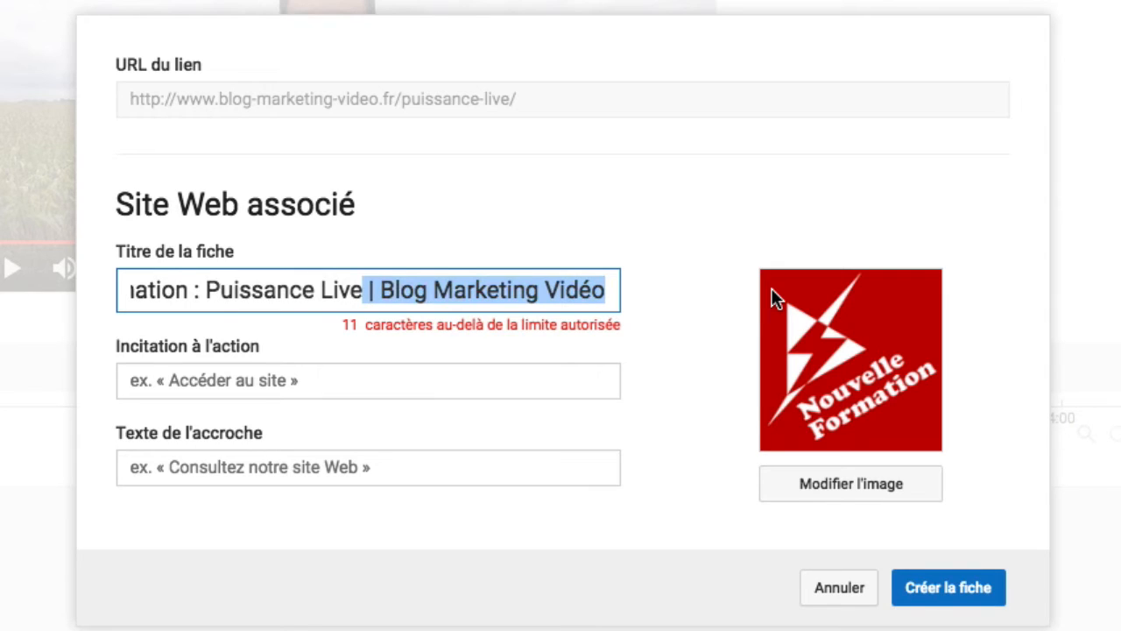
pyautogui.press('BackSpace')
pyautogui.click(614, 255)
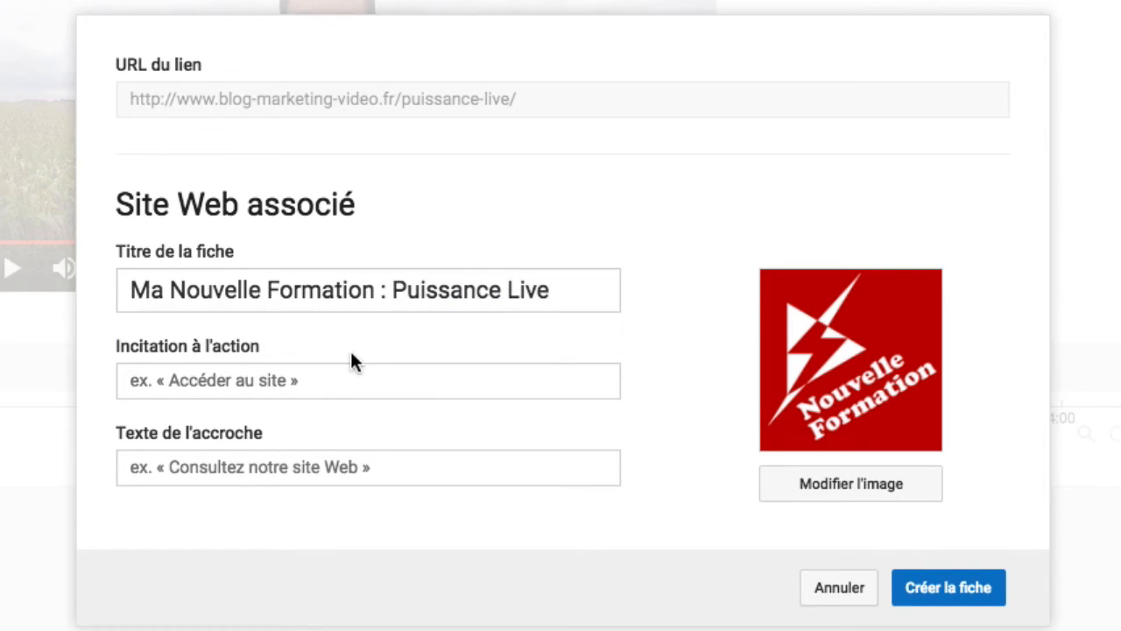
pyautogui.click(230, 382)
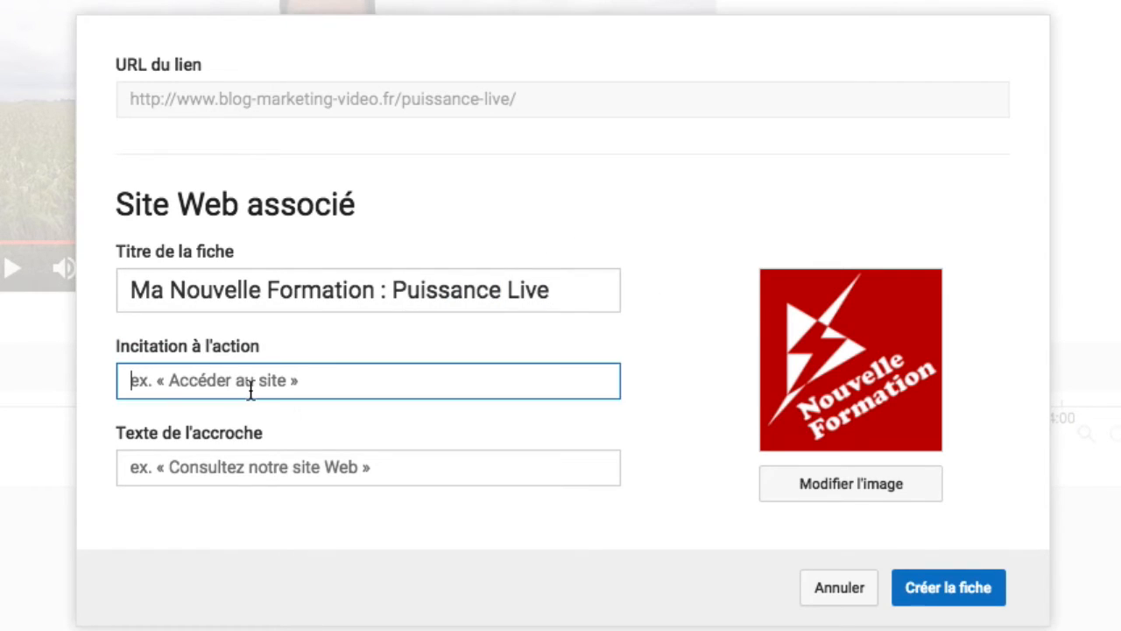
pyautogui.write('En savoir plus')
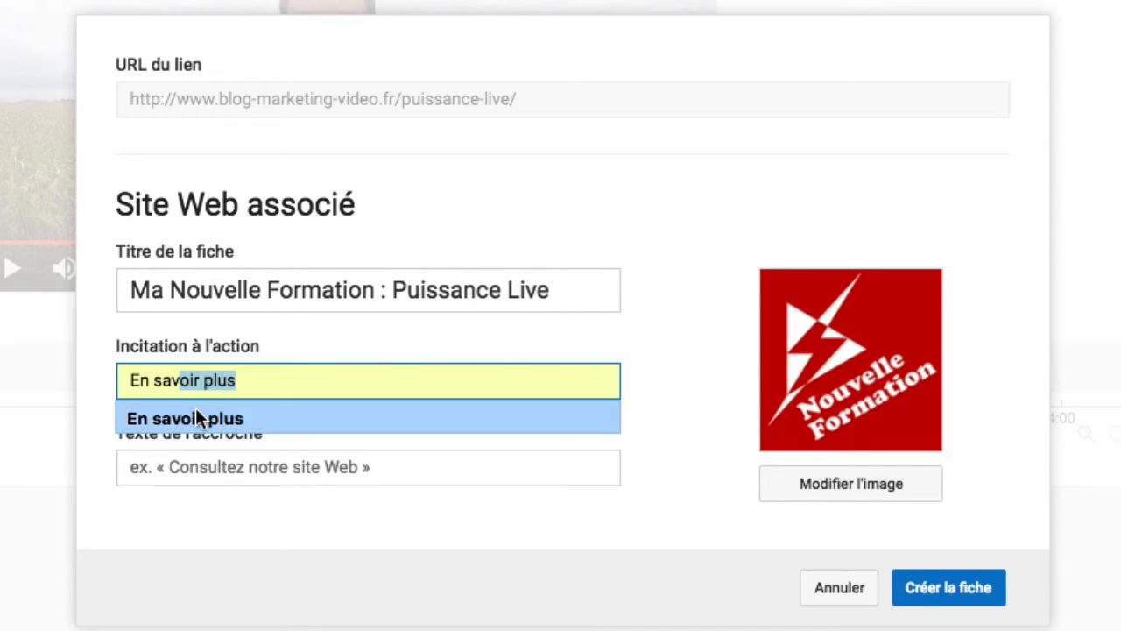
pyautogui.click(196, 411)
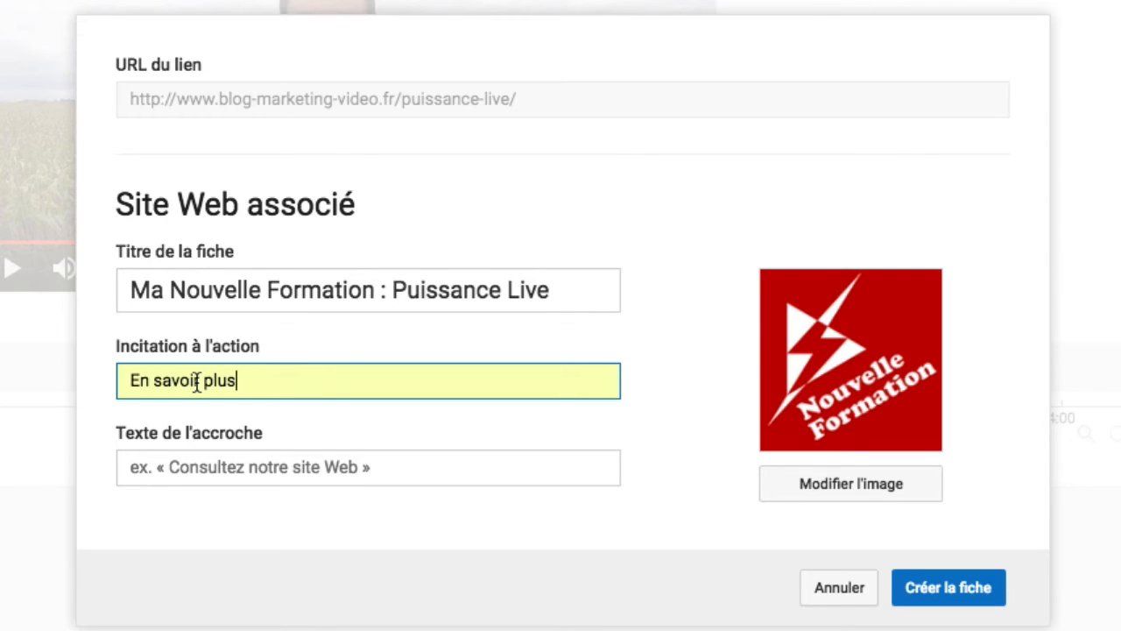
# Step: Set the card's teaser text to "Vos Lives au Next Level !" and create the card
pyautogui.click(183, 467)
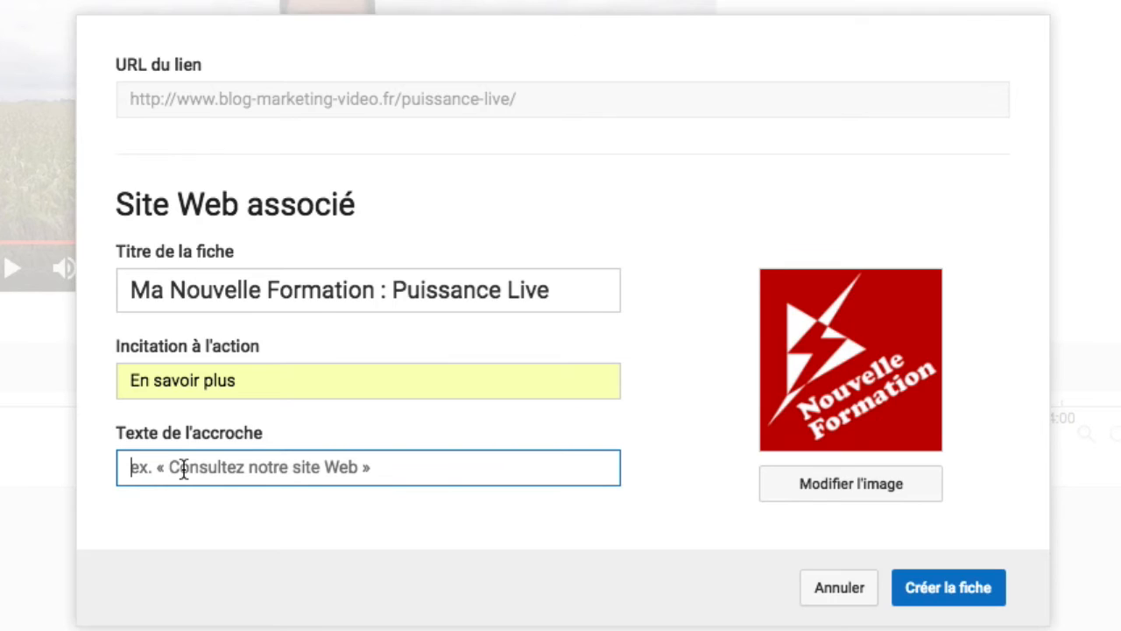
pyautogui.write('Pass')
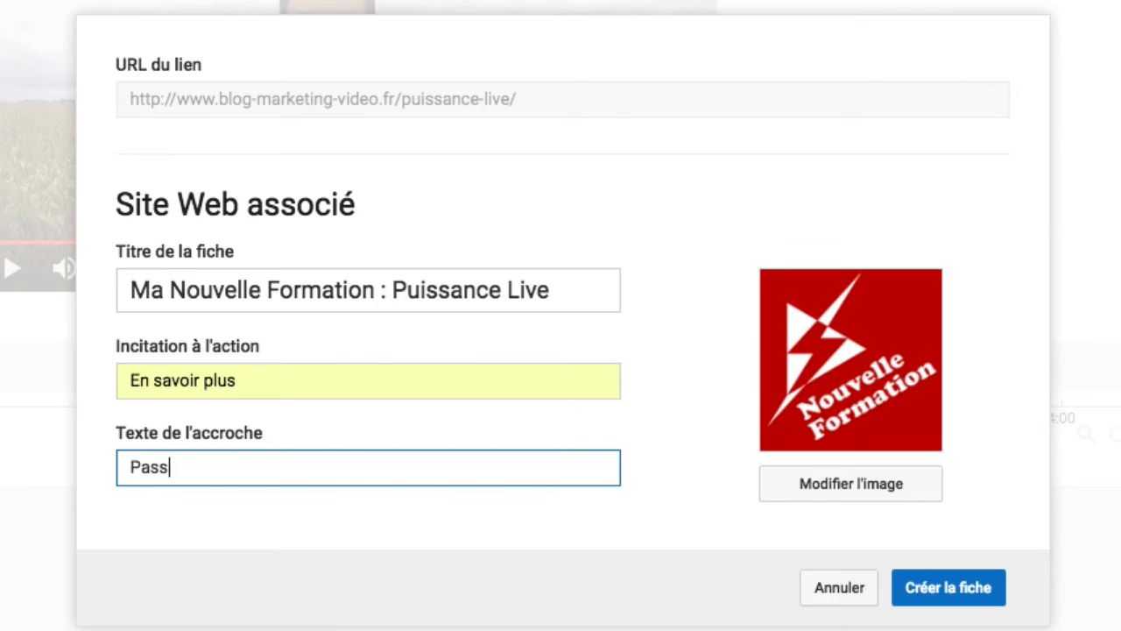
pyautogui.press('BackSpace')
pyautogui.press('BackSpace')
pyautogui.press('BackSpace')
pyautogui.write('Vo')
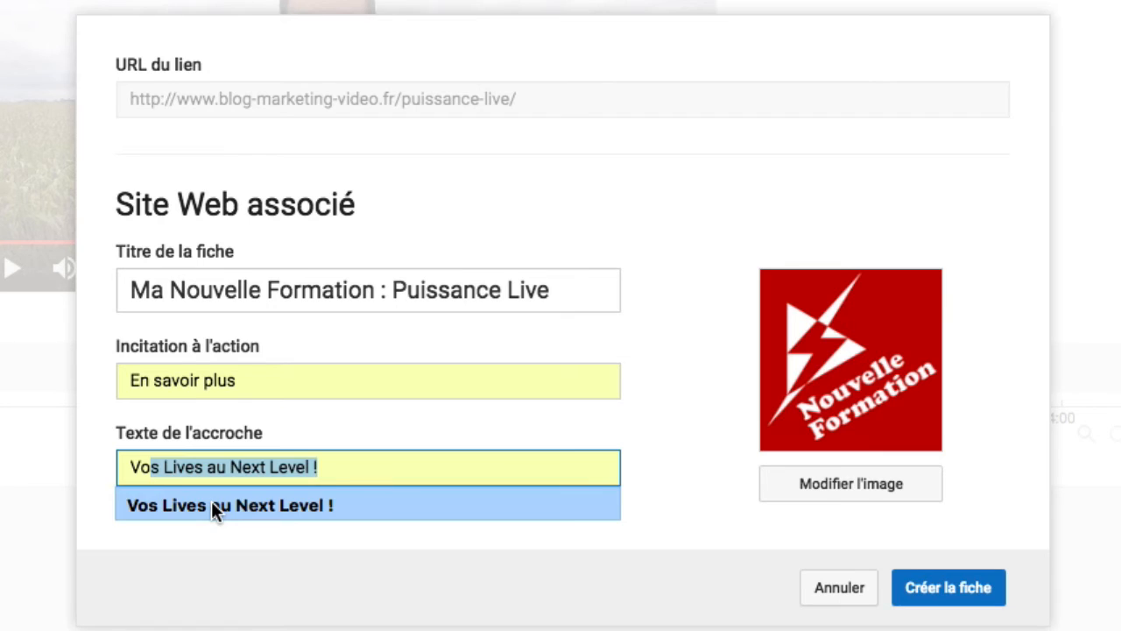
pyautogui.click(211, 506)
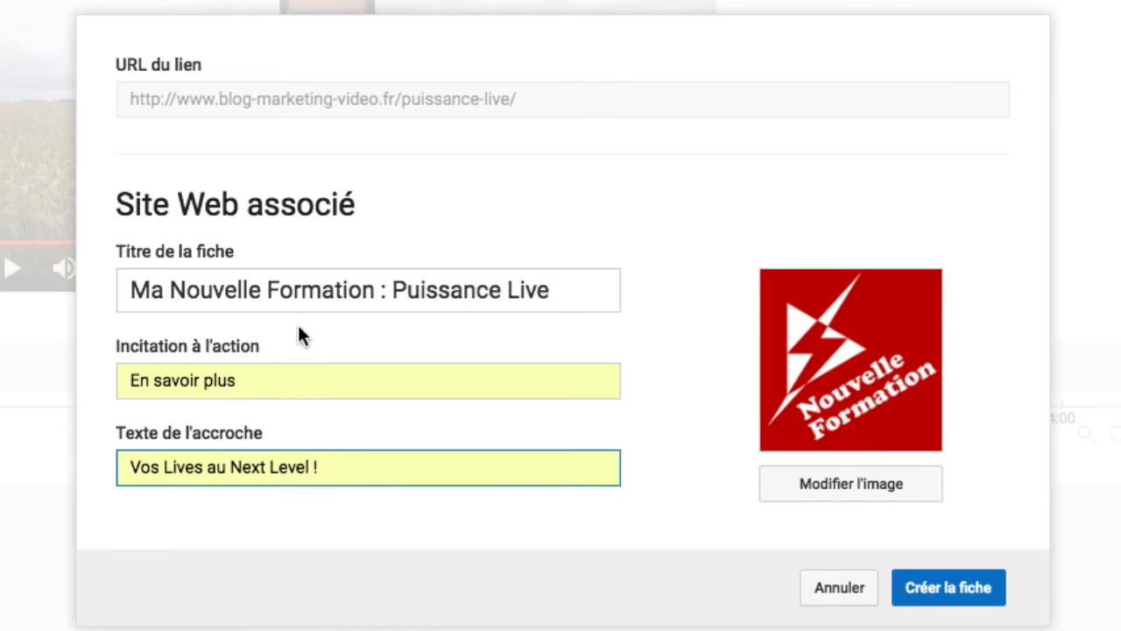
pyautogui.click(939, 592)
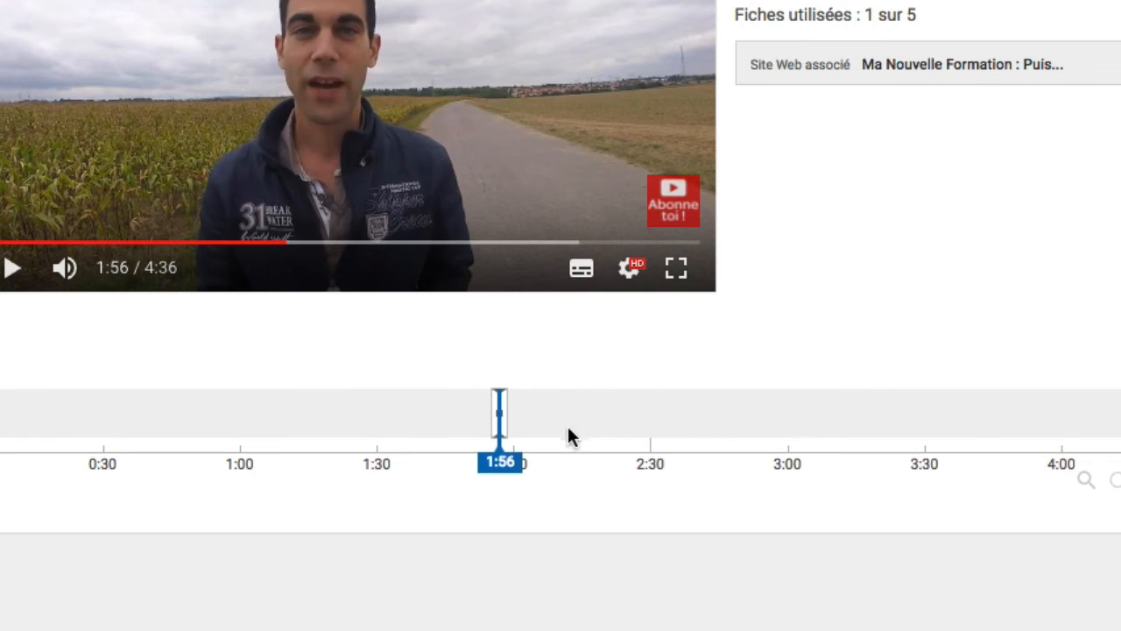
# Step: Open the new link card in the video preview to check its image and text, and close the card panel
pyautogui.scroll(5, 566, 304)
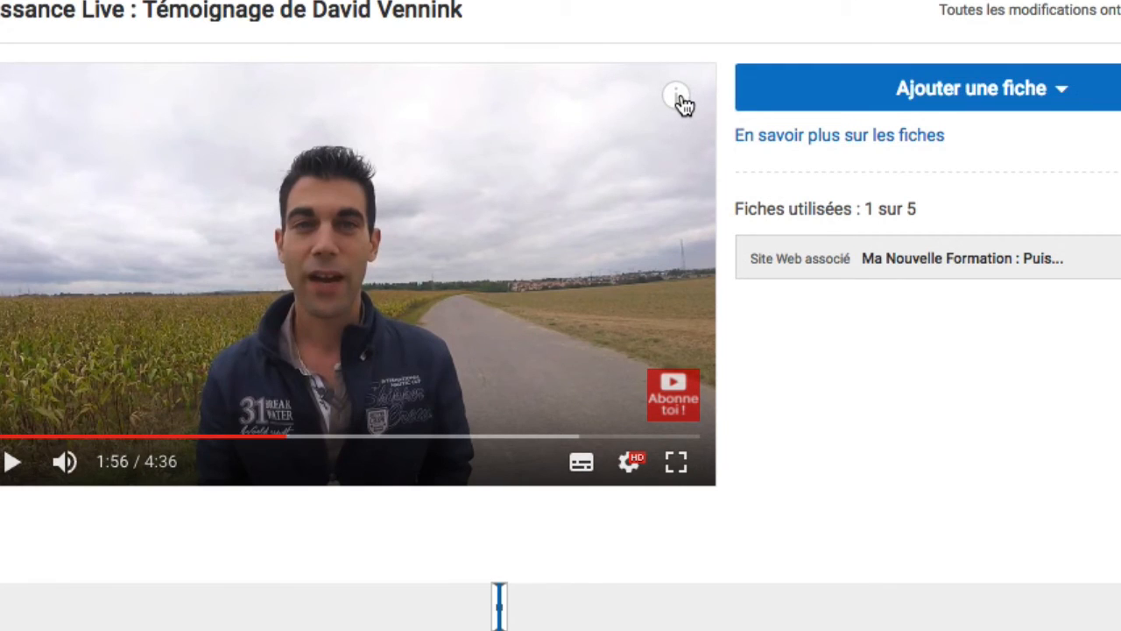
pyautogui.click(682, 99)
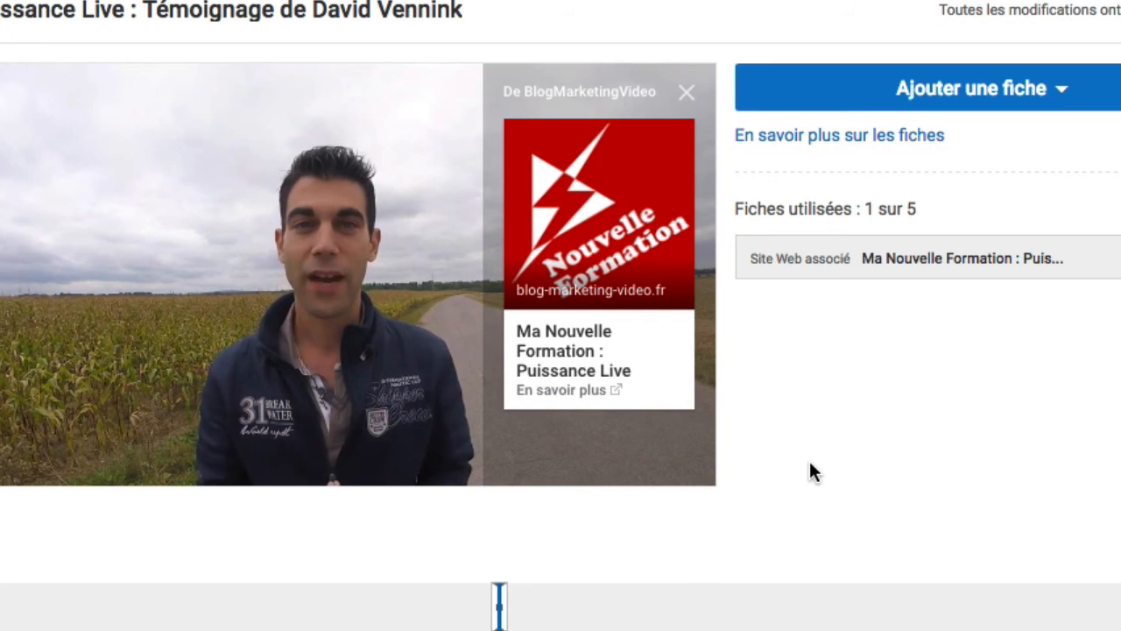
pyautogui.click(294, 326)
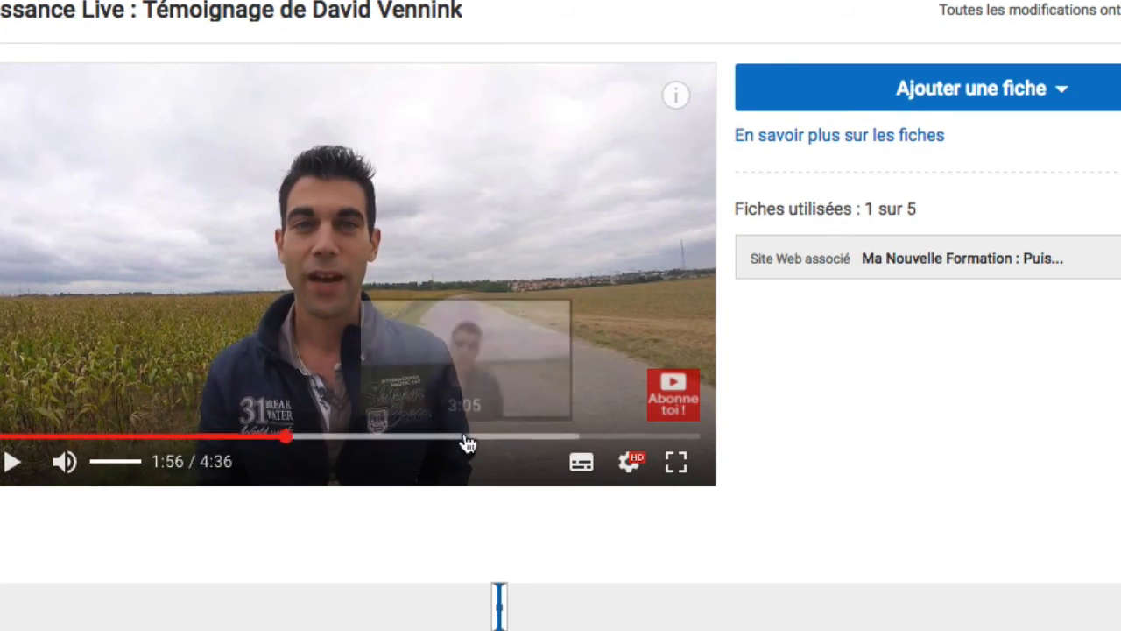
# Step: Play the video from 1:52 to preview the link card's teaser
pyautogui.click(274, 441)
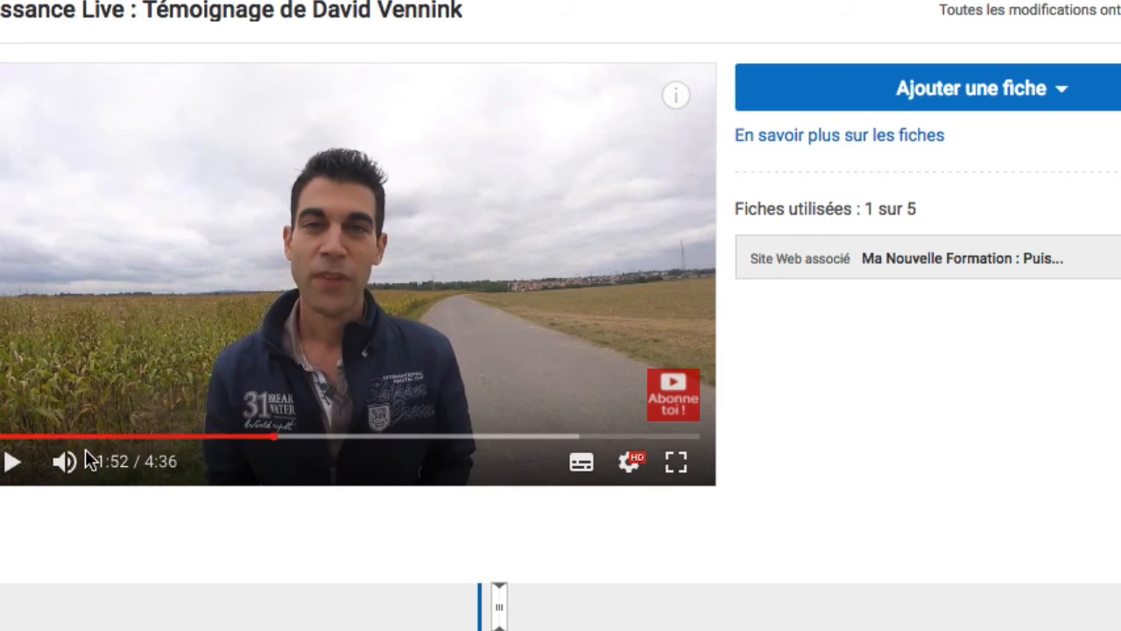
pyautogui.click(16, 464)
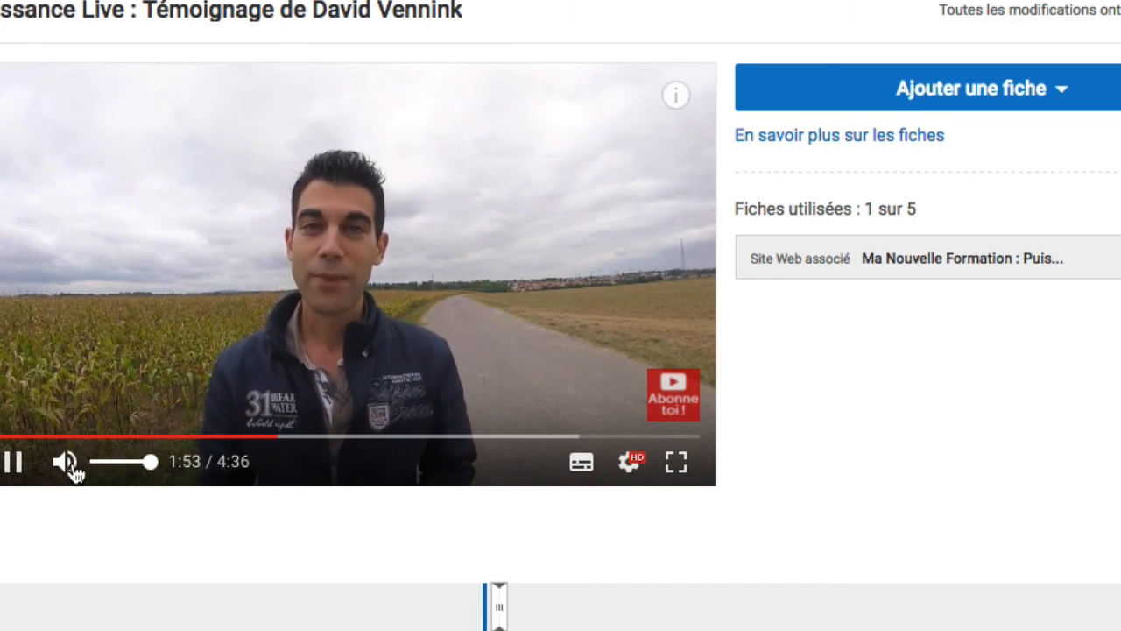